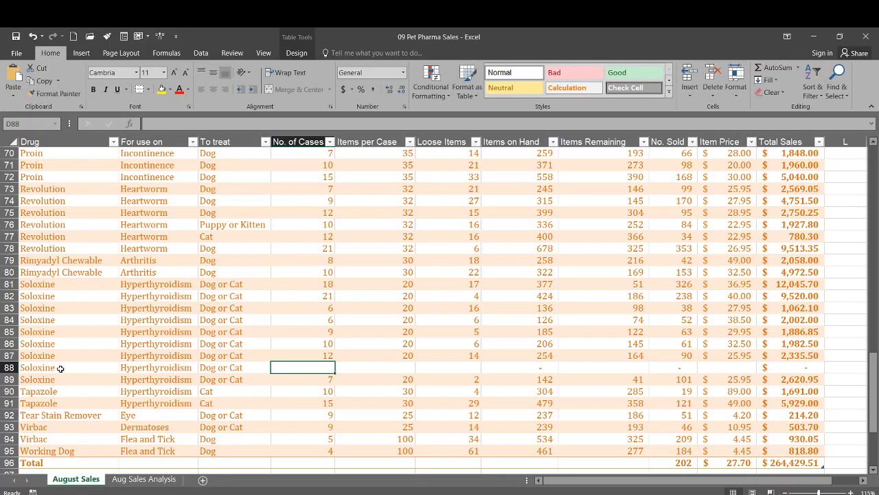
# Step: Fill in the new Soloxine record in row 88 with 7 cases, 20 items per case and 2 loose items
pyautogui.write('7')
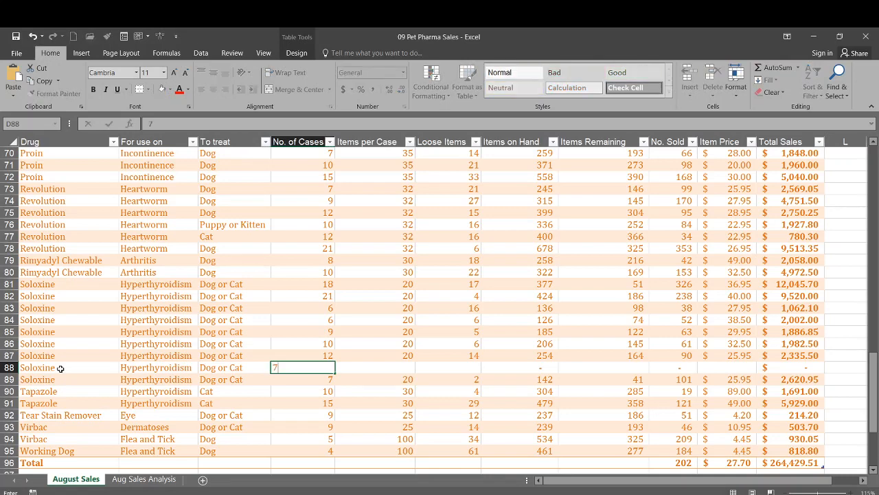
pyautogui.press('Tab')
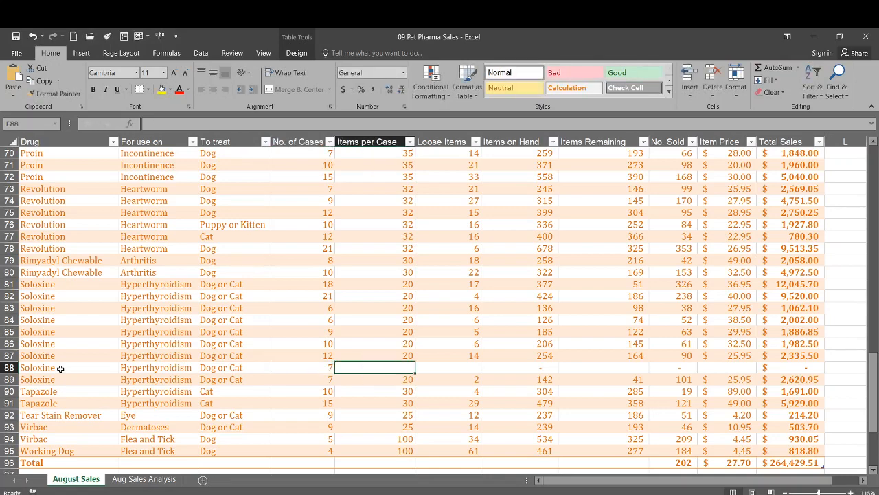
pyautogui.write('20')
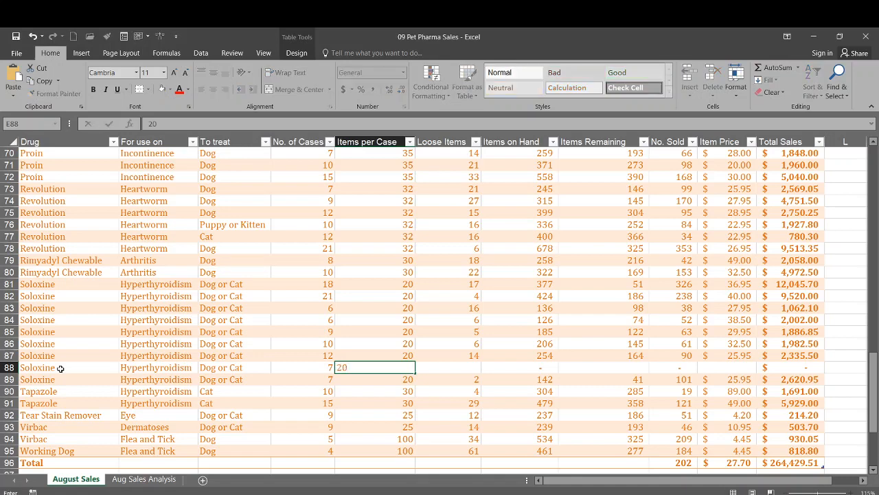
pyautogui.press('Tab')
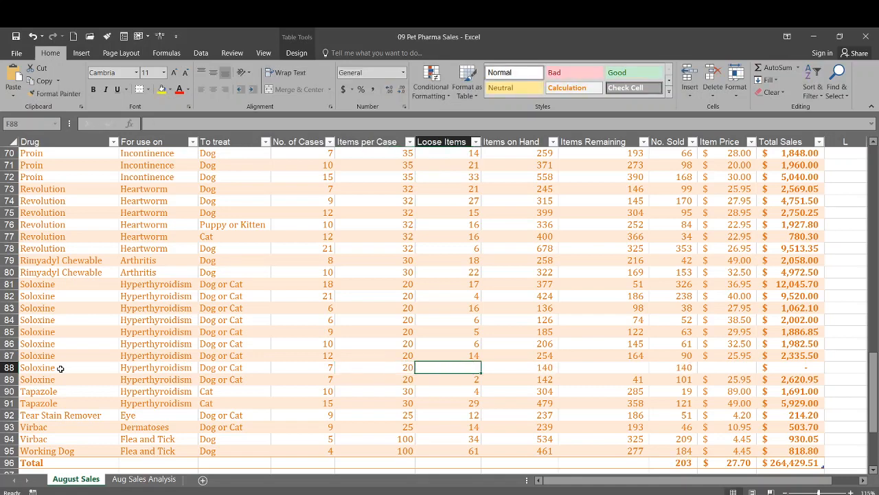
pyautogui.write('2')
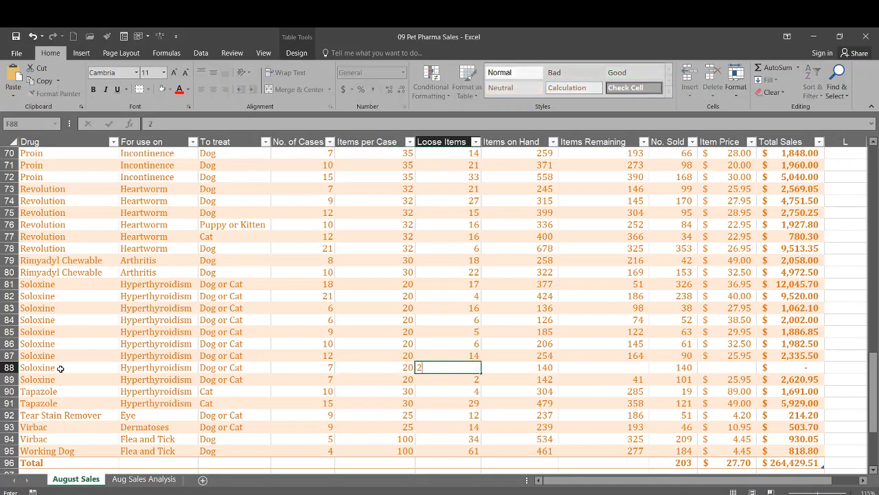
pyautogui.press('Tab')
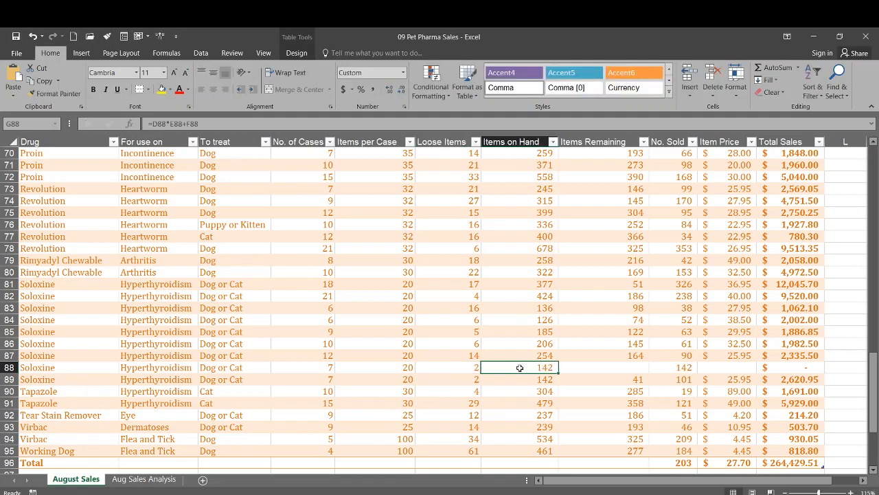
# Step: Complete the Soloxine record in row 88 with 41 items remaining and an item price of 25.95
pyautogui.click(608, 368)
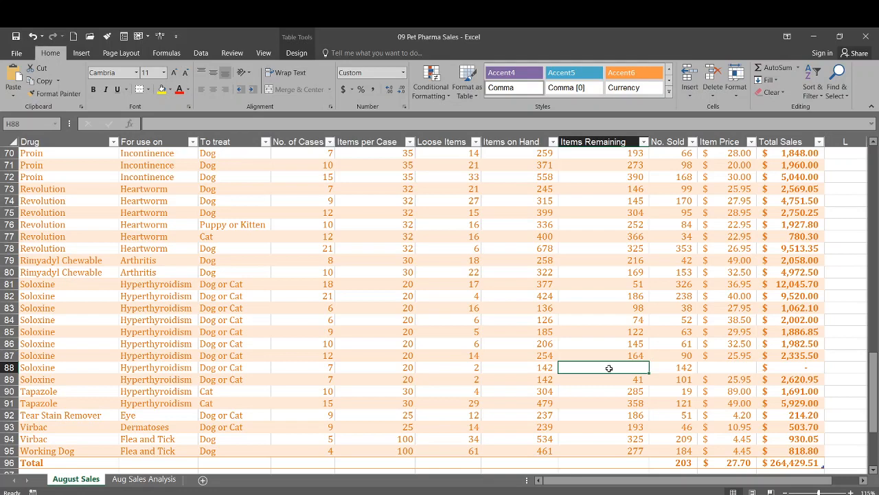
pyautogui.write('41')
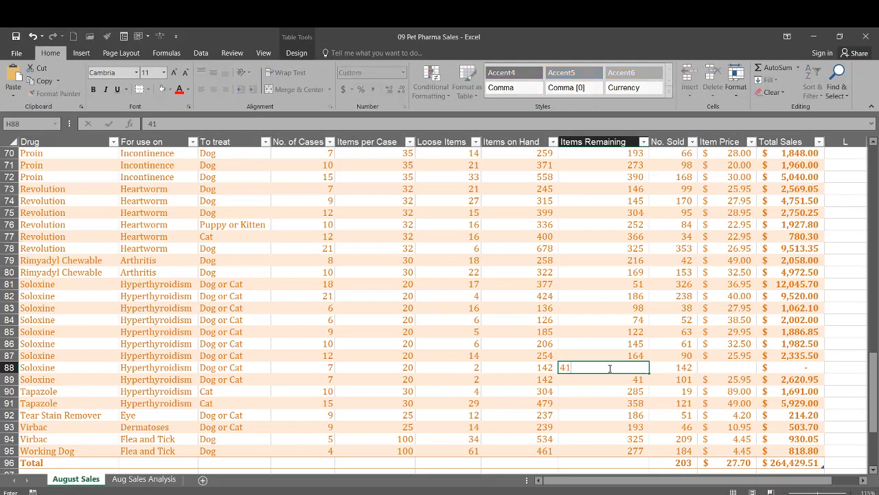
pyautogui.press('Tab')
pyautogui.press('Tab')
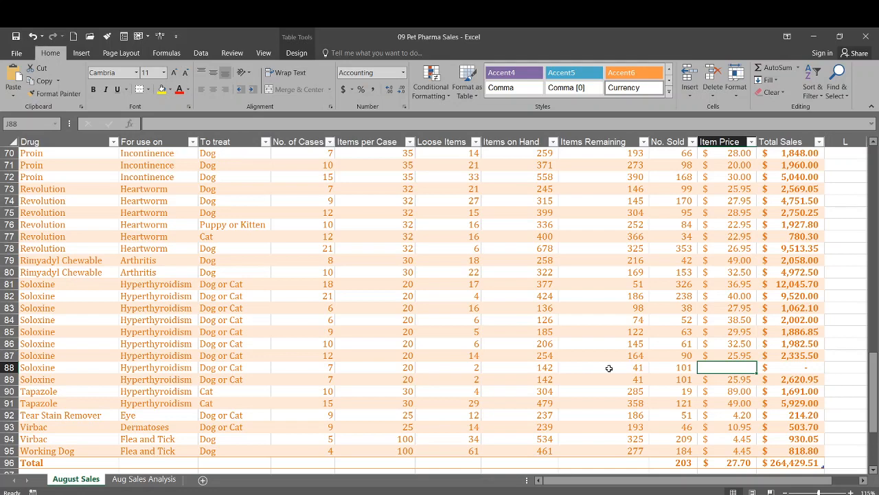
pyautogui.write('25.95')
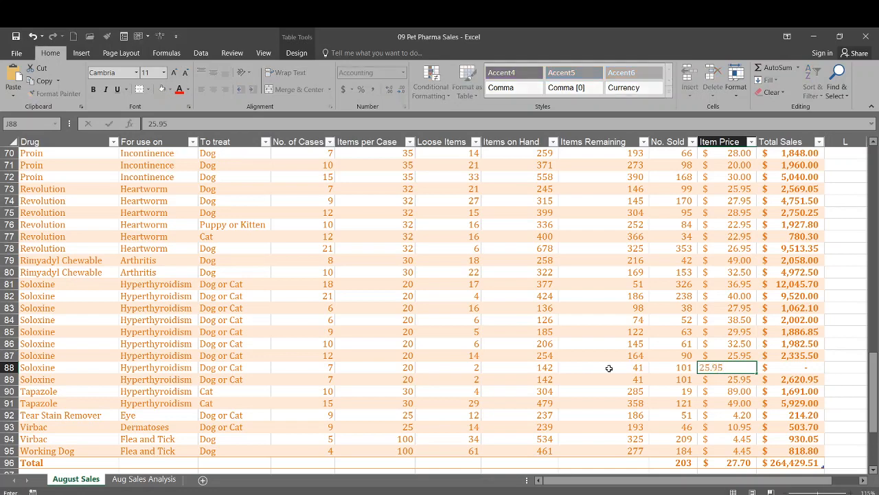
pyautogui.press('Tab')
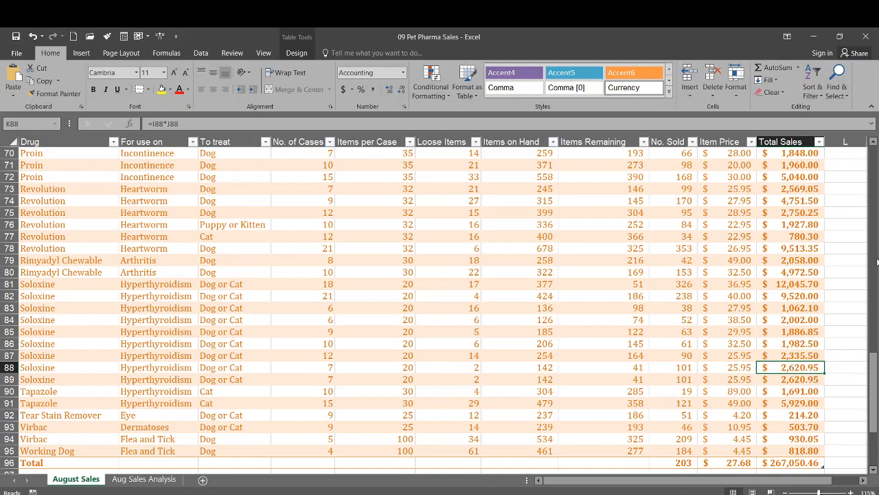
# Step: Delete the Drontal Allwormer record in row 32 from the table
pyautogui.scroll(12, 82, 312)
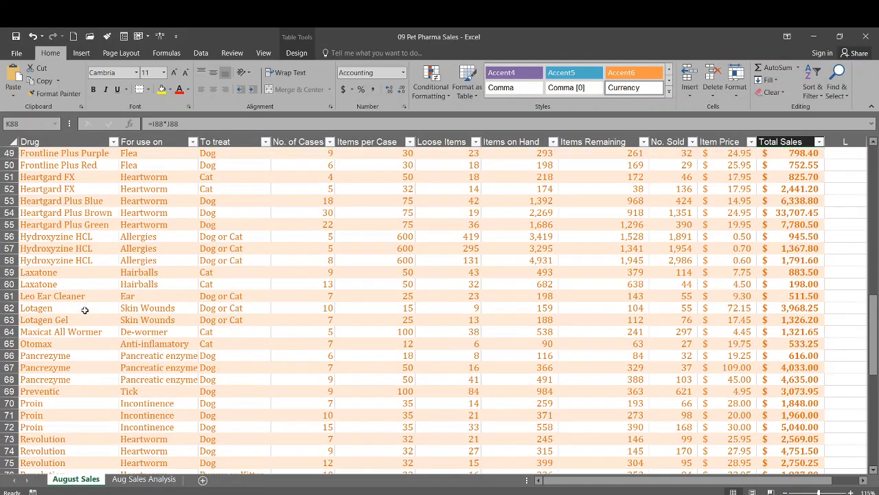
pyautogui.scroll(7, 83, 313)
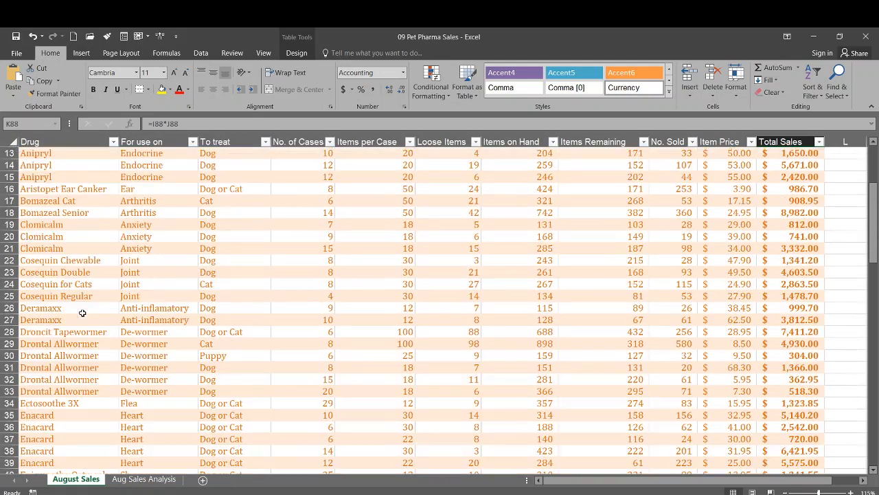
pyautogui.click(59, 380)
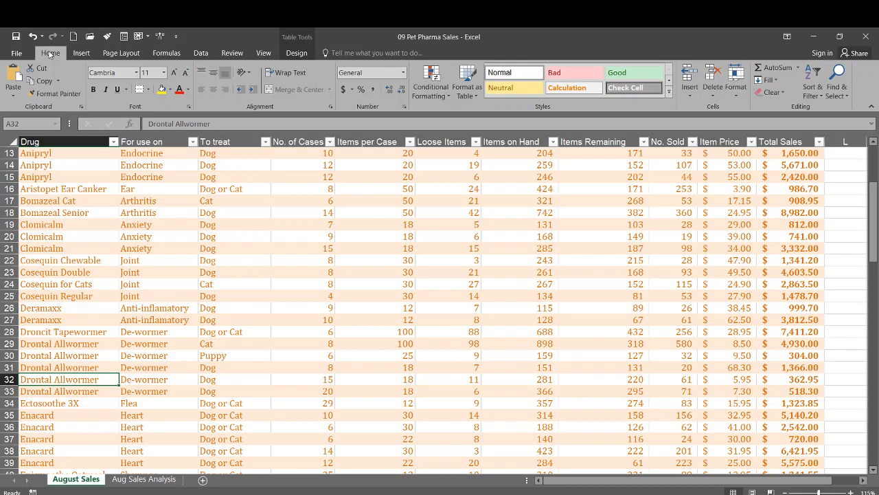
pyautogui.click(716, 95)
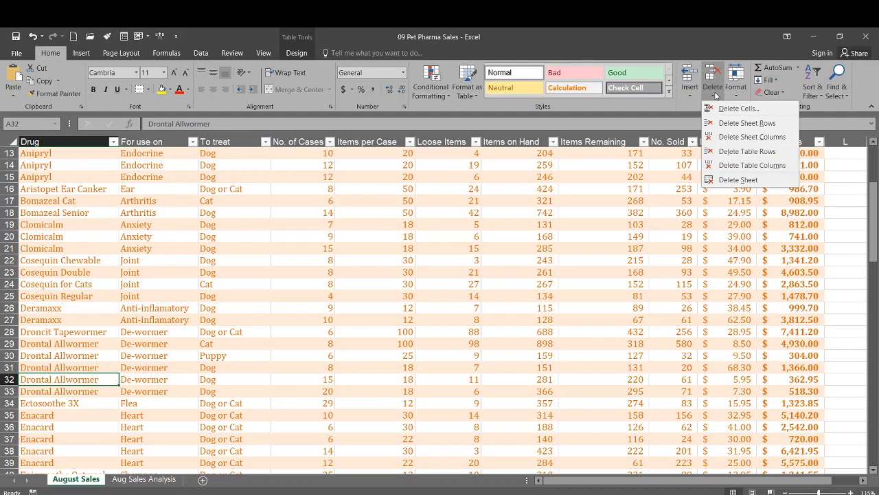
pyautogui.click(743, 152)
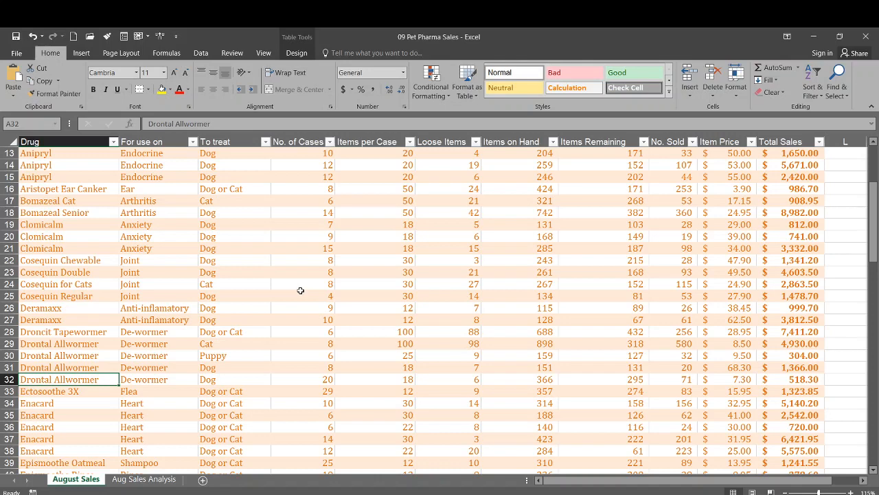
# Step: Delete the No. Sold column from the August Sales table
pyautogui.click(670, 156)
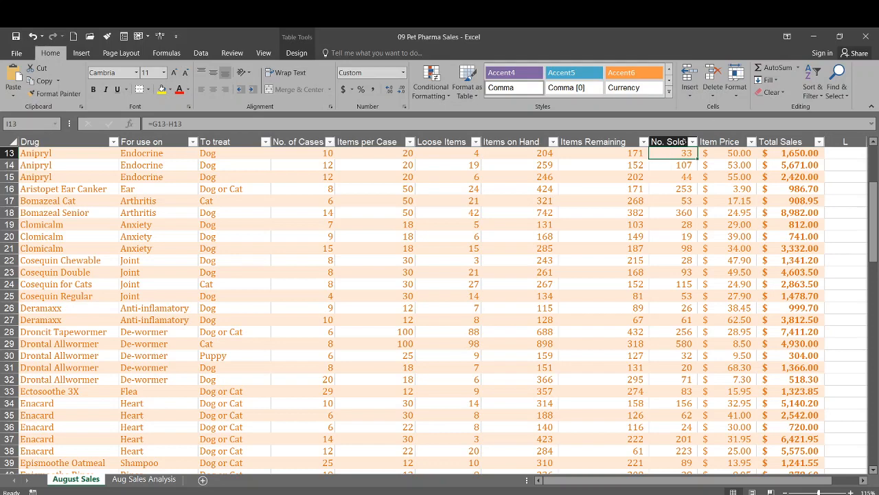
pyautogui.click(712, 97)
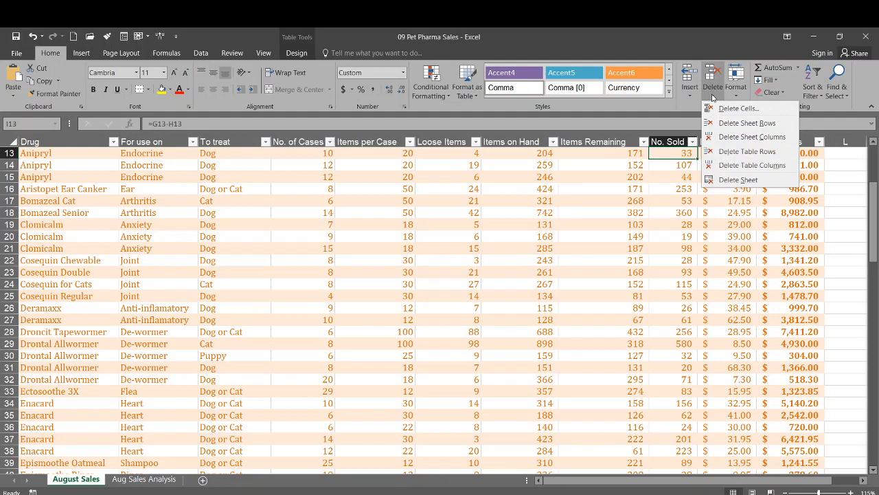
pyautogui.click(726, 165)
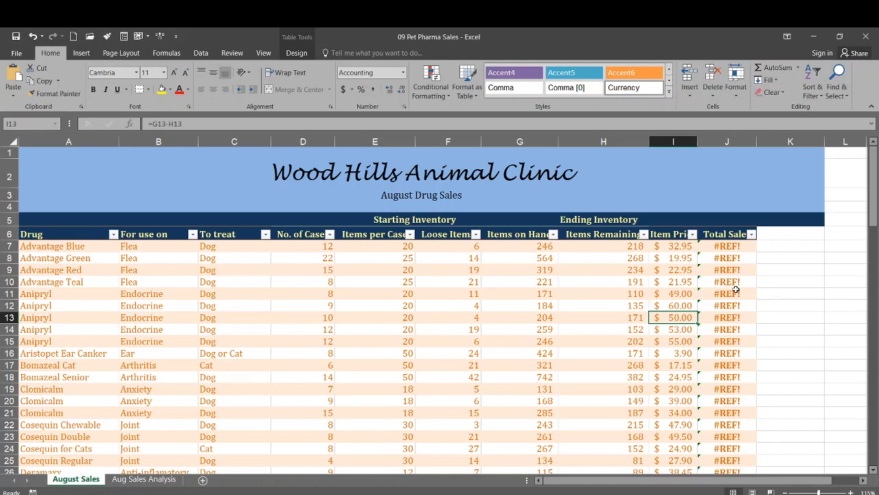
# Step: Insert a table column before the Item Price column and give it the header "No. Sold"
pyautogui.click(693, 96)
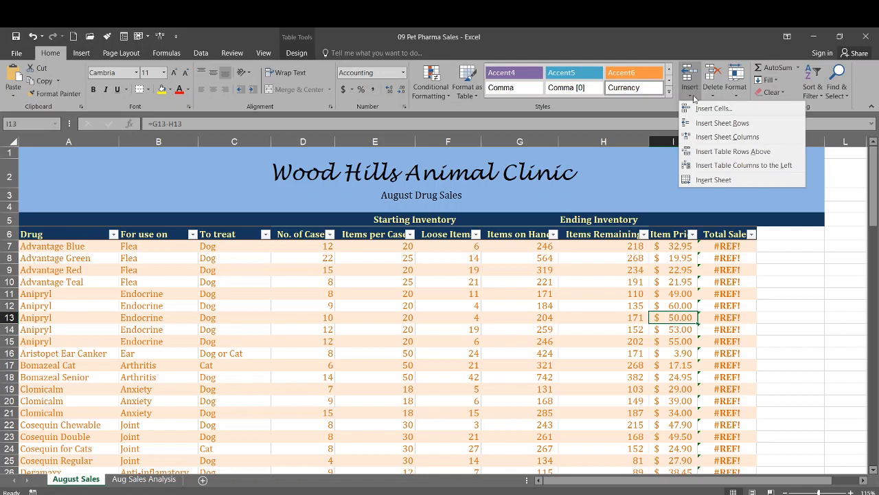
pyautogui.click(701, 165)
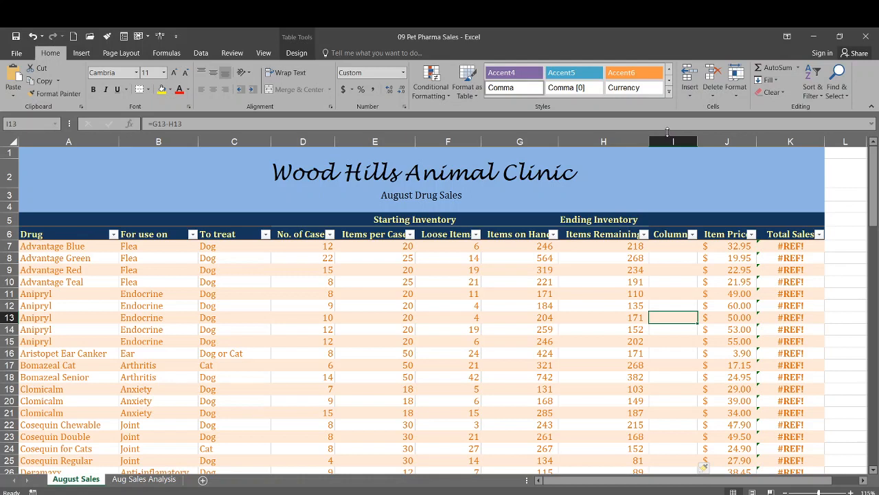
pyautogui.click(668, 234)
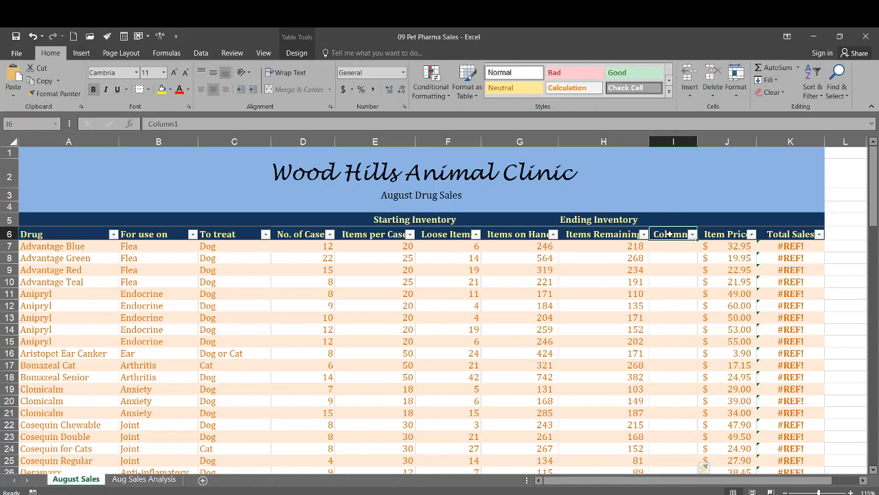
pyautogui.write('No.')
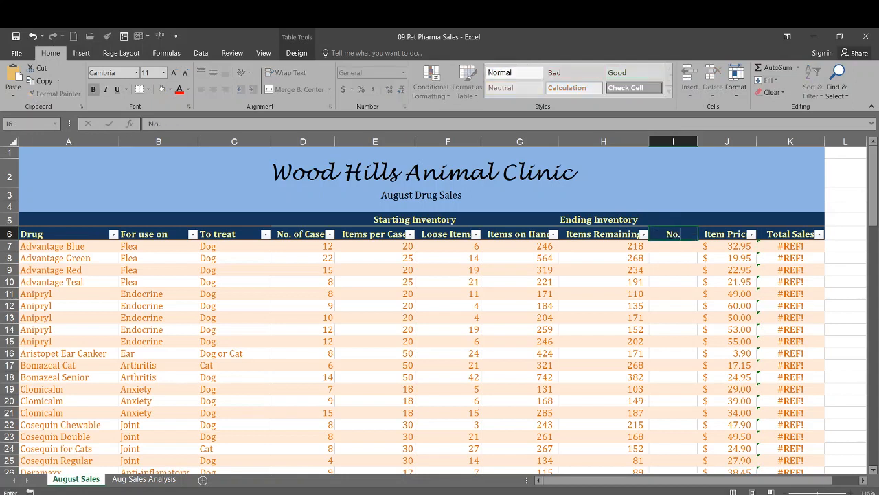
pyautogui.write(' Sold')
pyautogui.press('Tab')
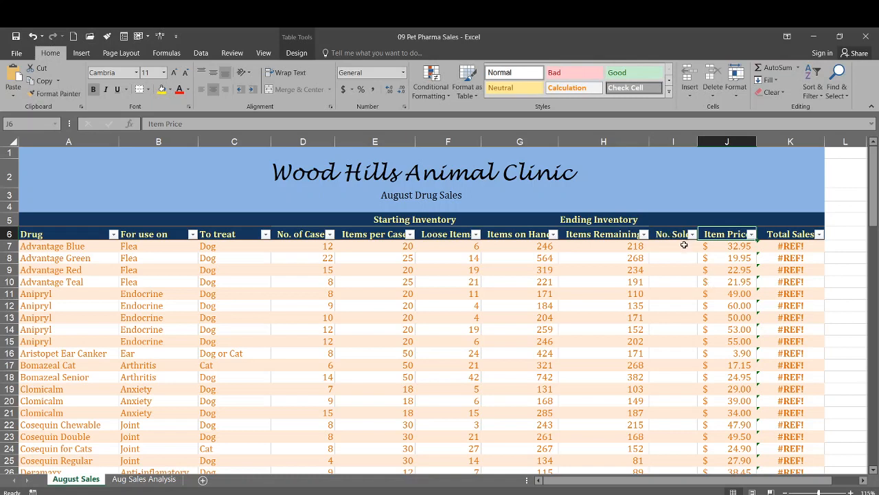
# Step: Enter the formula =[Items on Hand]-[Items Remaining] in the first data cell of the No. Sold column
pyautogui.click(680, 246)
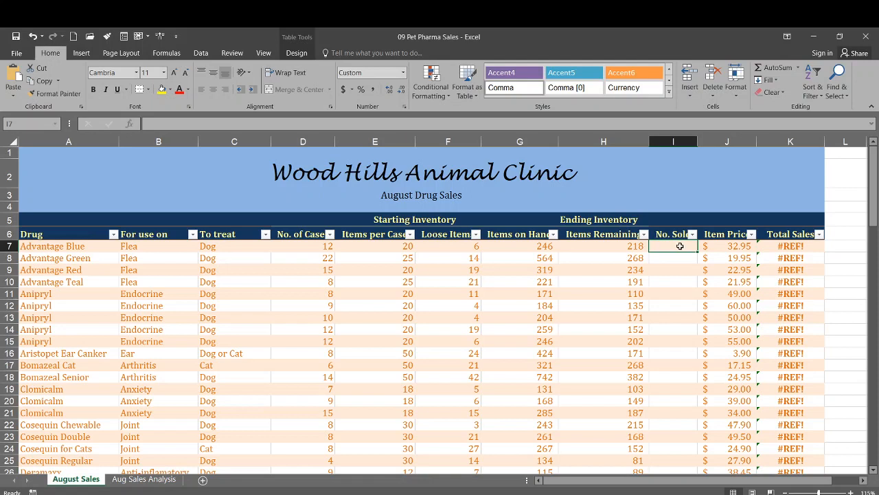
pyautogui.write('=')
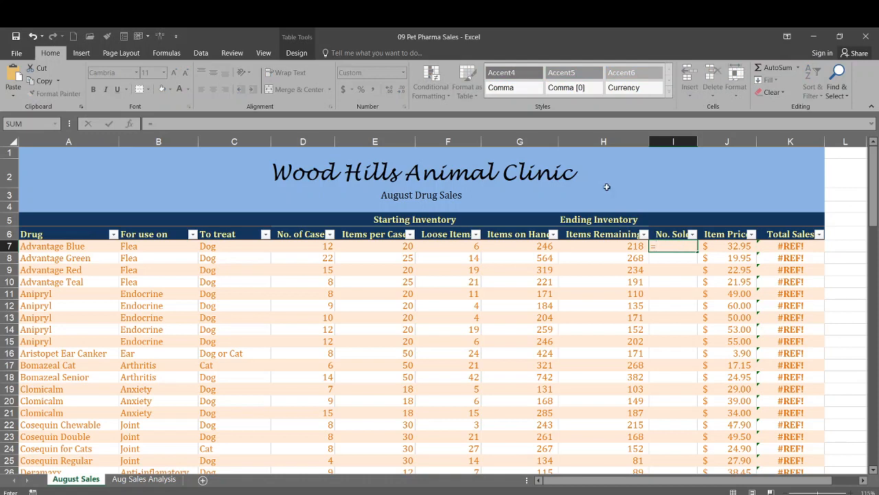
pyautogui.click(266, 53)
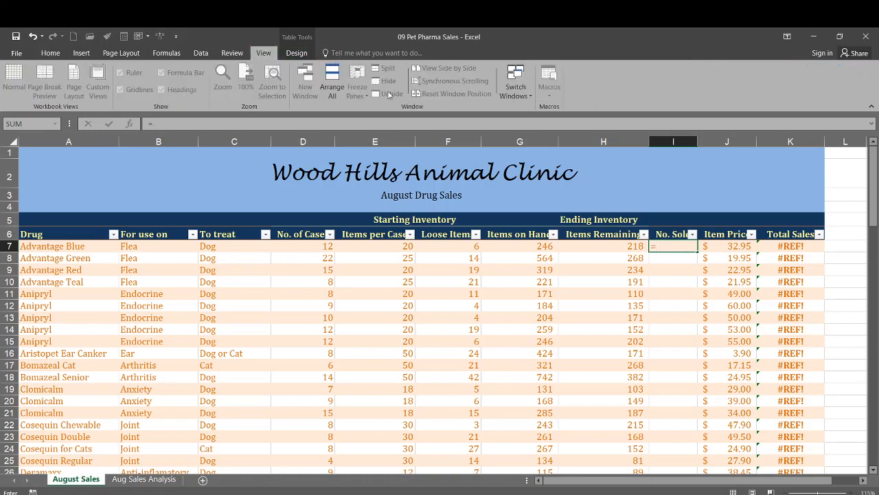
pyautogui.click(669, 249)
pyautogui.write('[')
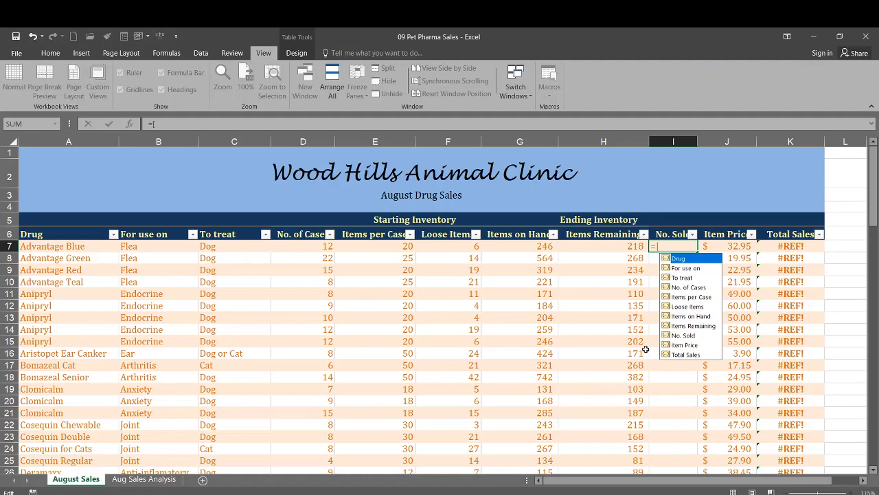
pyautogui.click(692, 317)
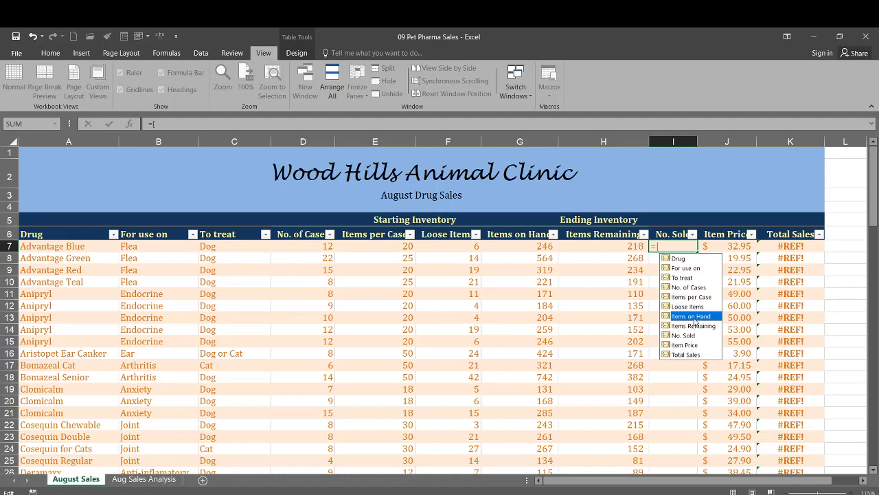
pyautogui.doubleClick(692, 317)
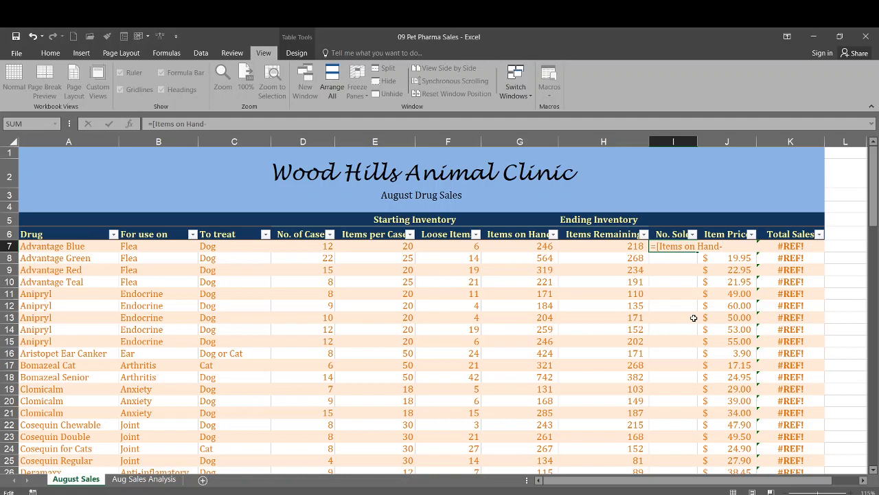
pyautogui.press('BackSpace')
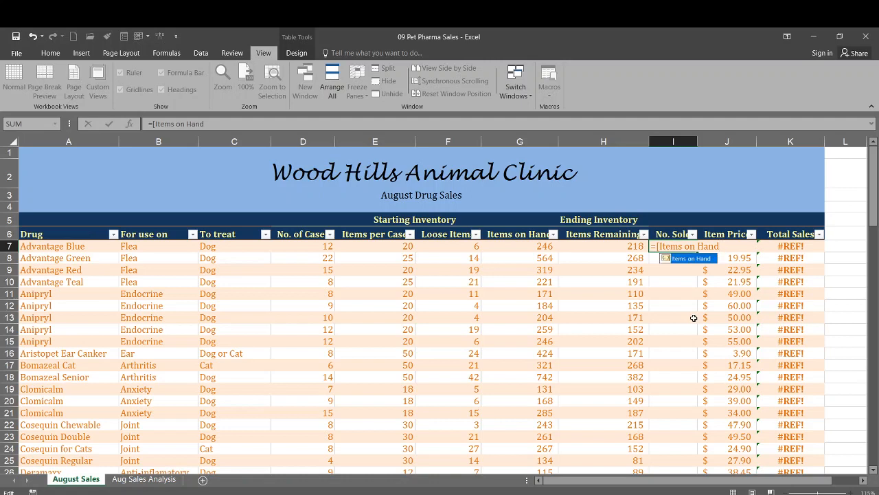
pyautogui.write(']-')
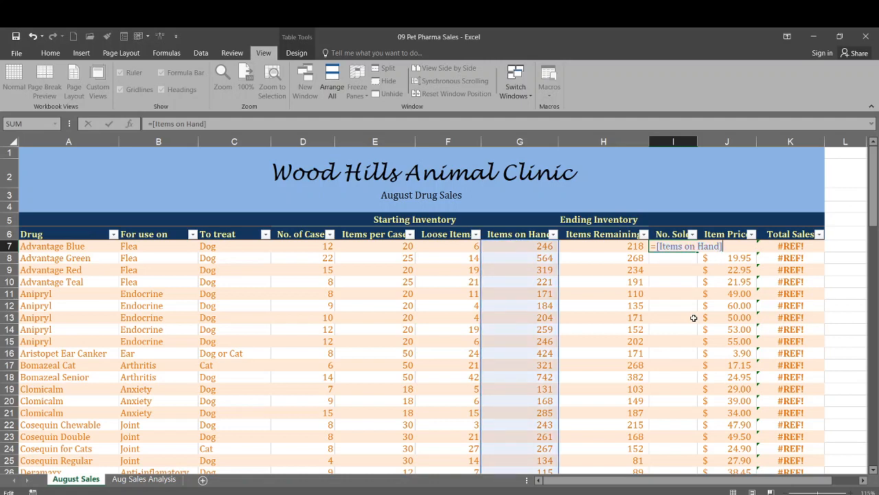
pyautogui.write('[')
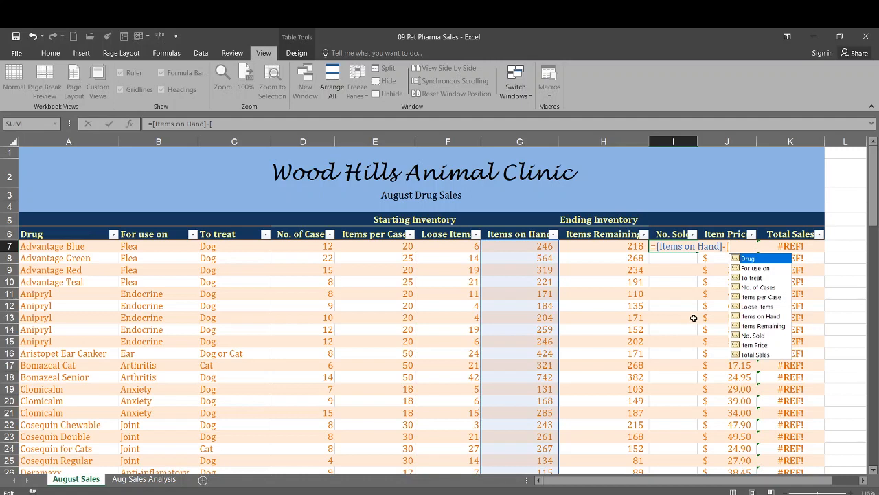
pyautogui.click(752, 328)
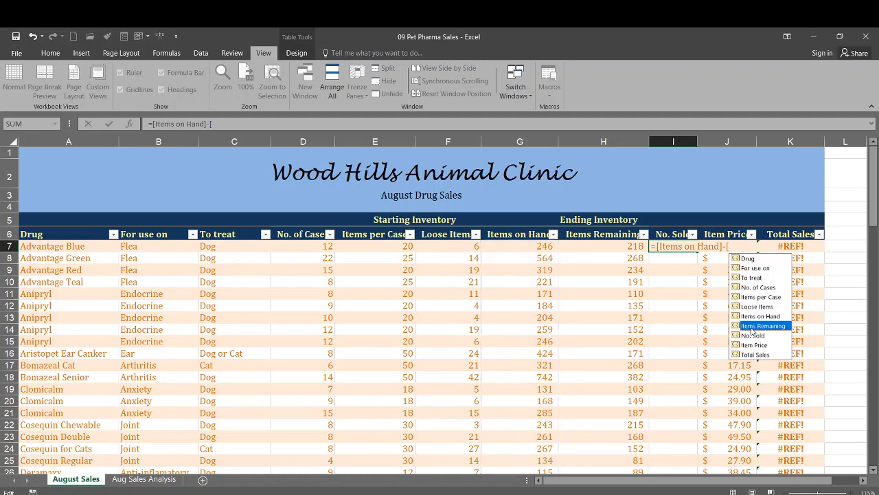
pyautogui.doubleClick(752, 328)
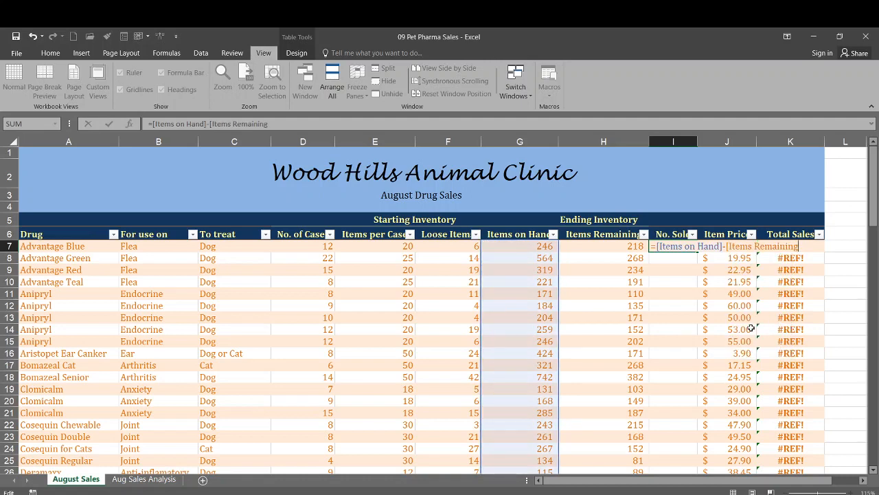
pyautogui.write(']')
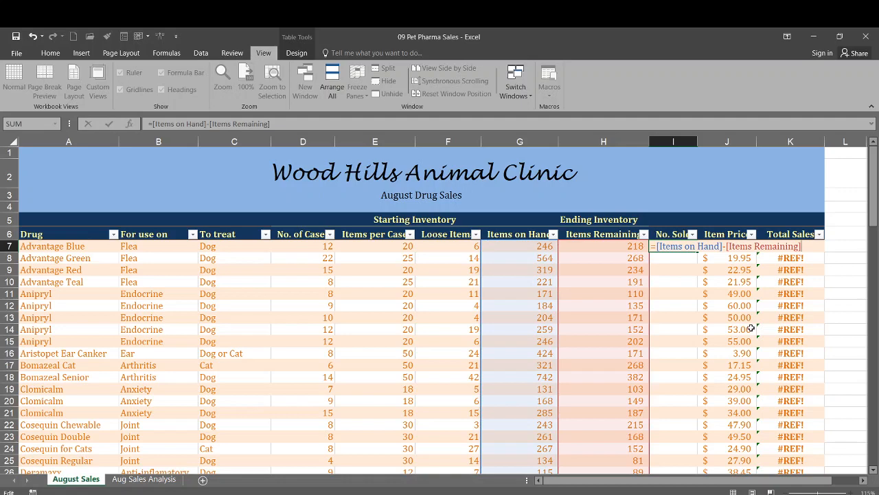
pyautogui.press('Return')
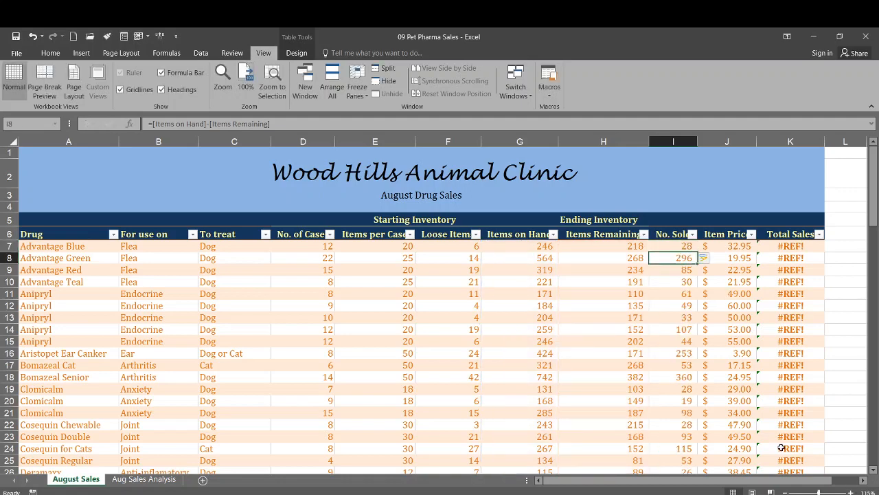
# Step: Replace the Total Sales formula in the Advantage Blue record with =[No. Sold]*[Item Price]
pyautogui.scroll(-1, 674, 294)
pyautogui.scroll(-20, 674, 294)
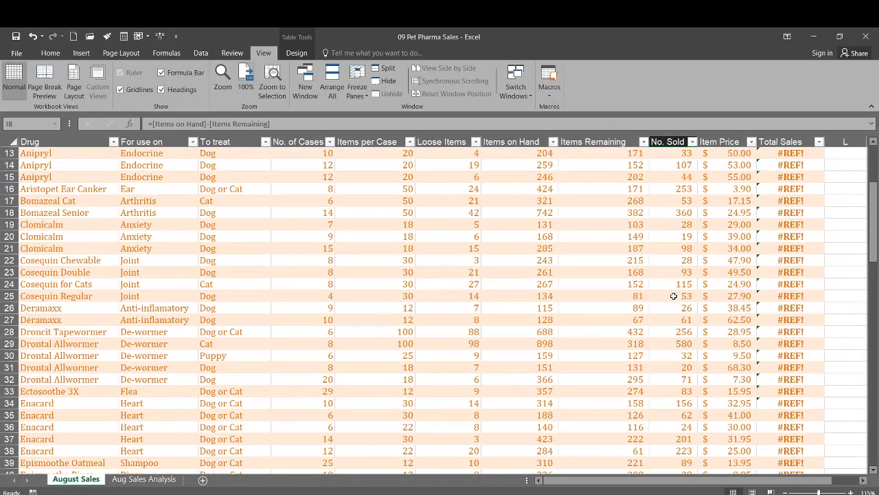
pyautogui.scroll(-4, 674, 296)
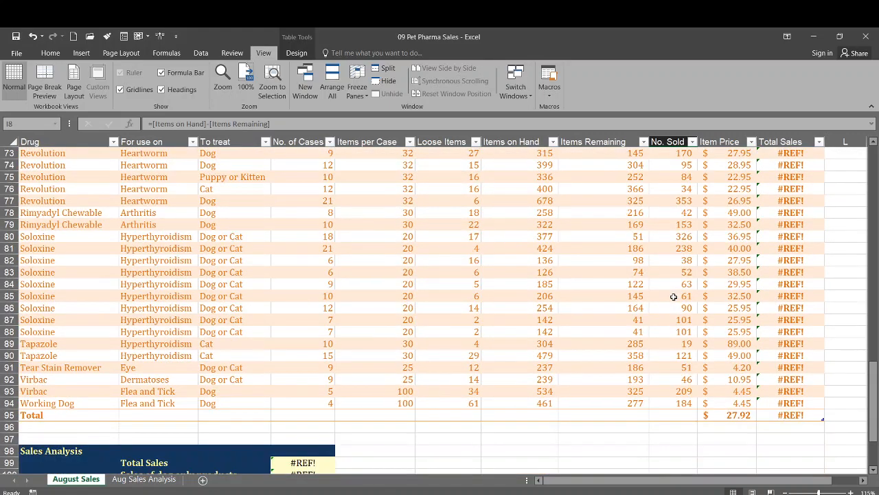
pyautogui.scroll(20, 673, 296)
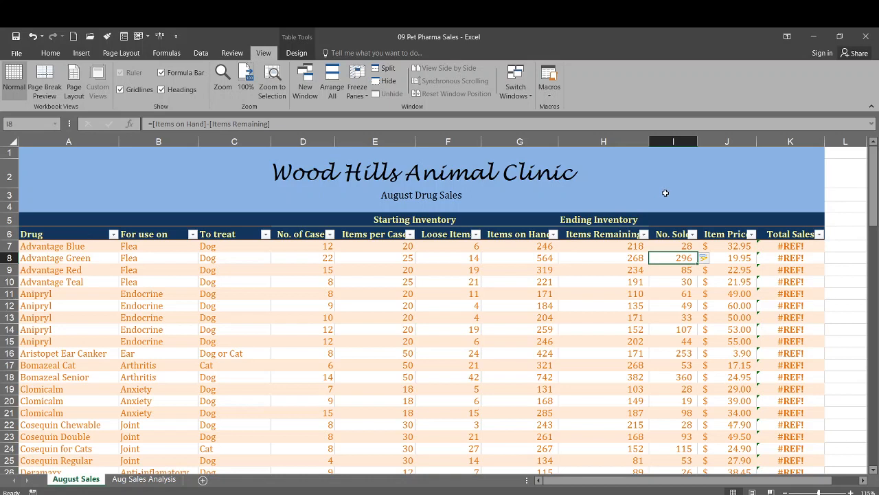
pyautogui.click(791, 246)
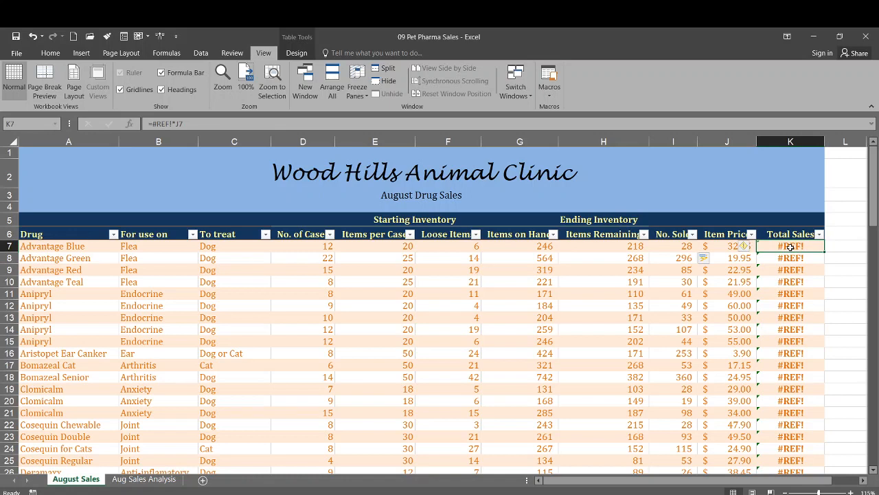
pyautogui.write('=')
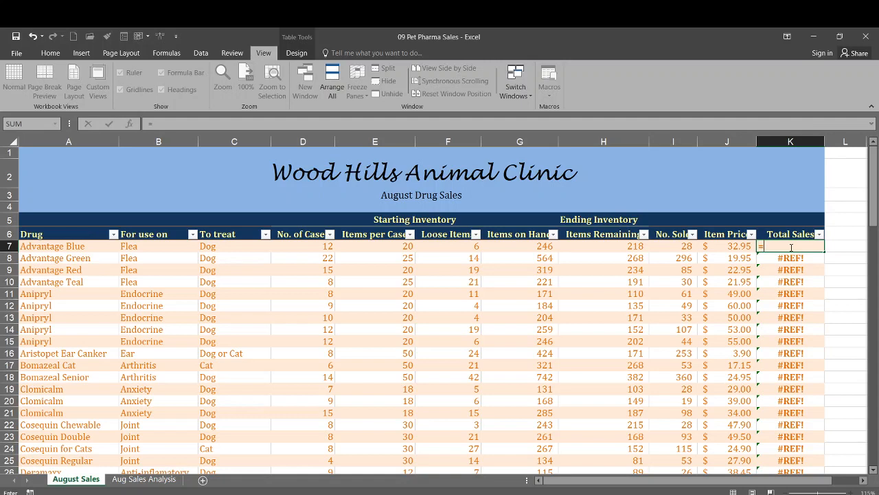
pyautogui.write('[')
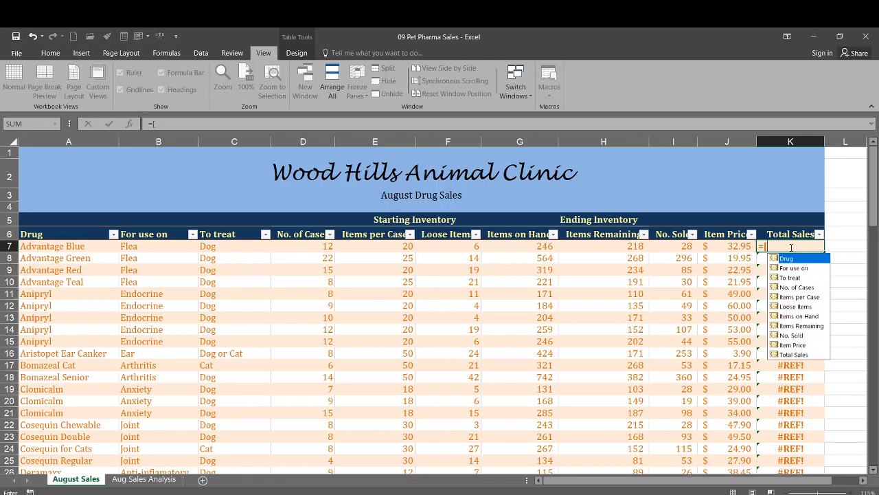
pyautogui.click(805, 335)
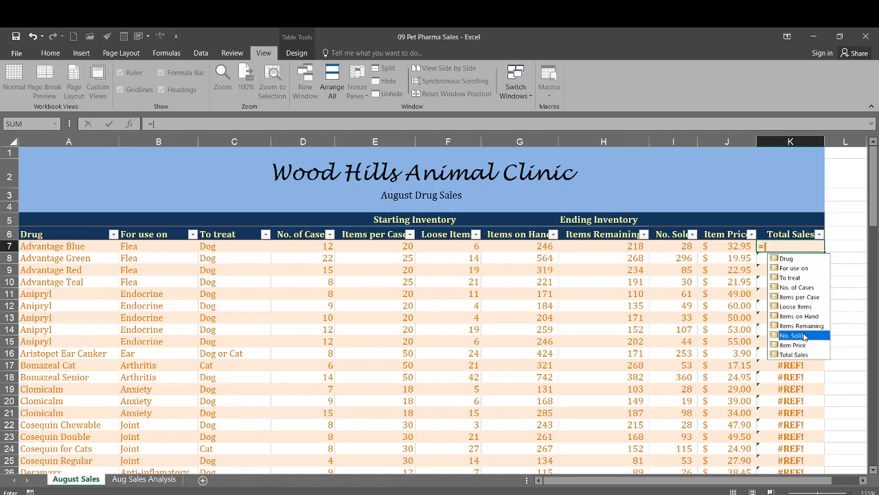
pyautogui.doubleClick(805, 335)
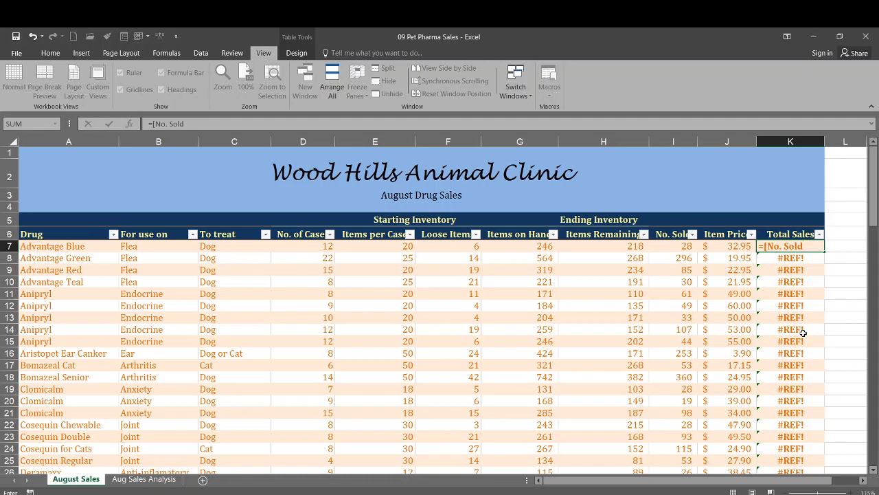
pyautogui.write(']')
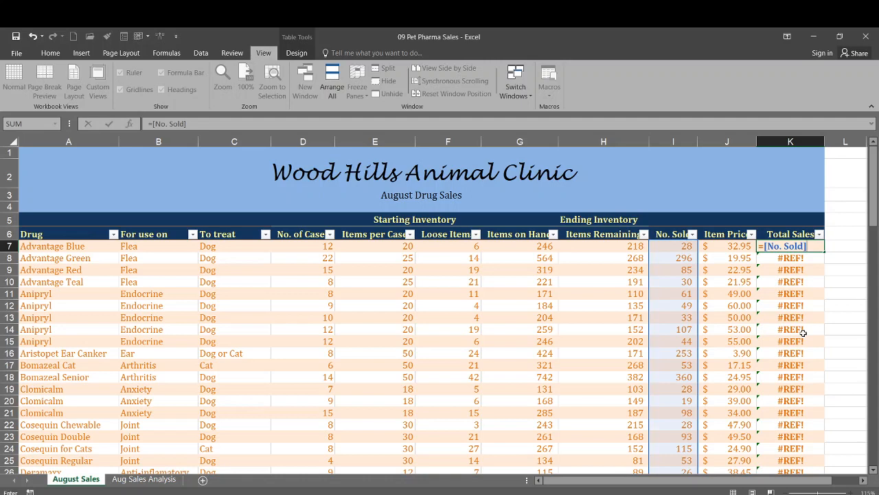
pyautogui.write('*[')
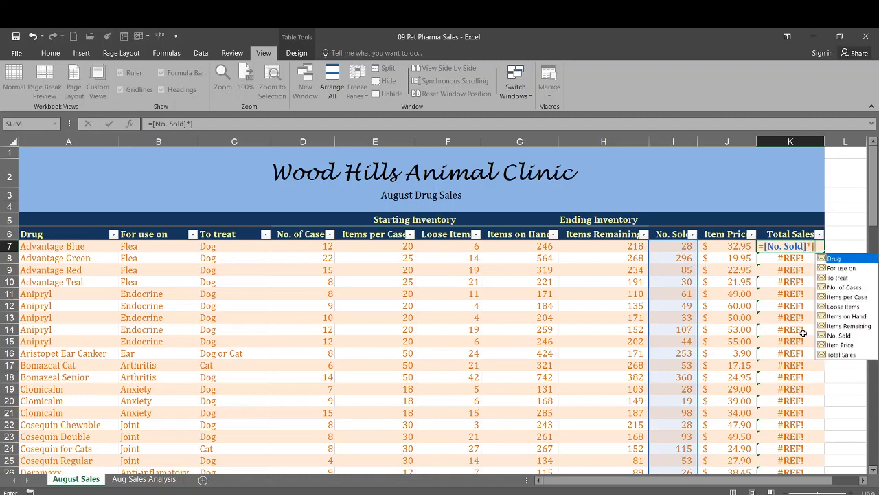
pyautogui.click(851, 347)
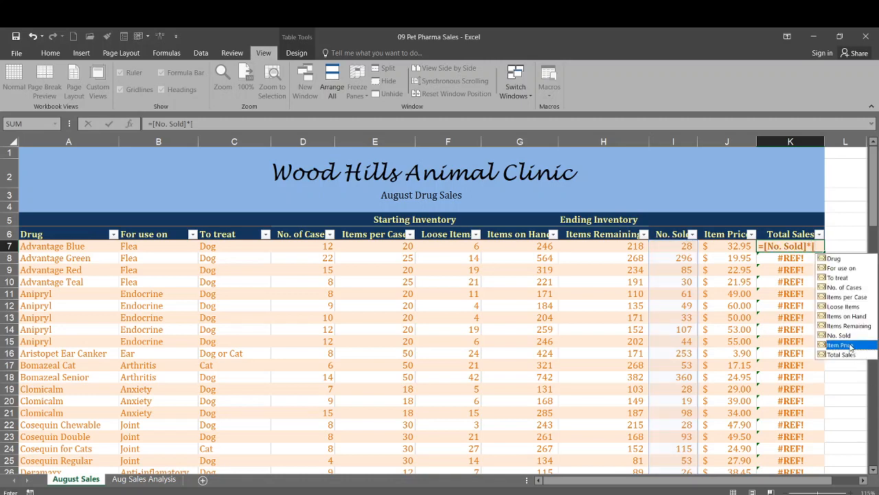
pyautogui.doubleClick(839, 345)
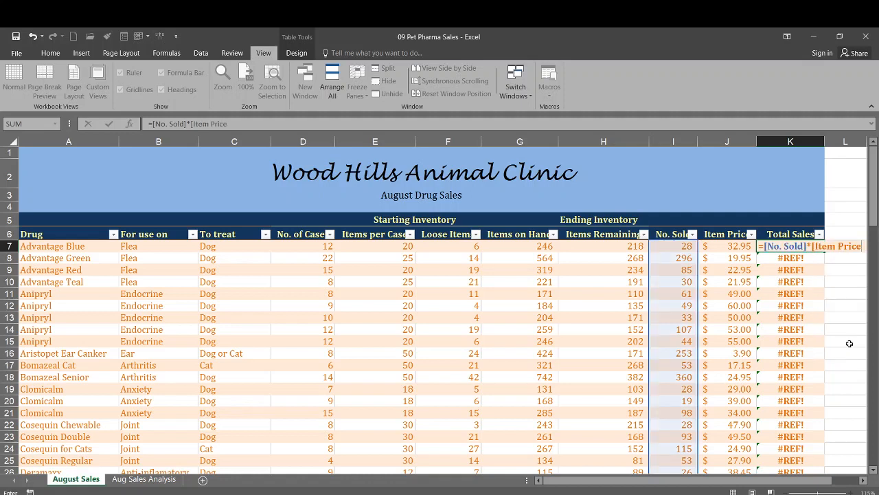
pyautogui.write(']')
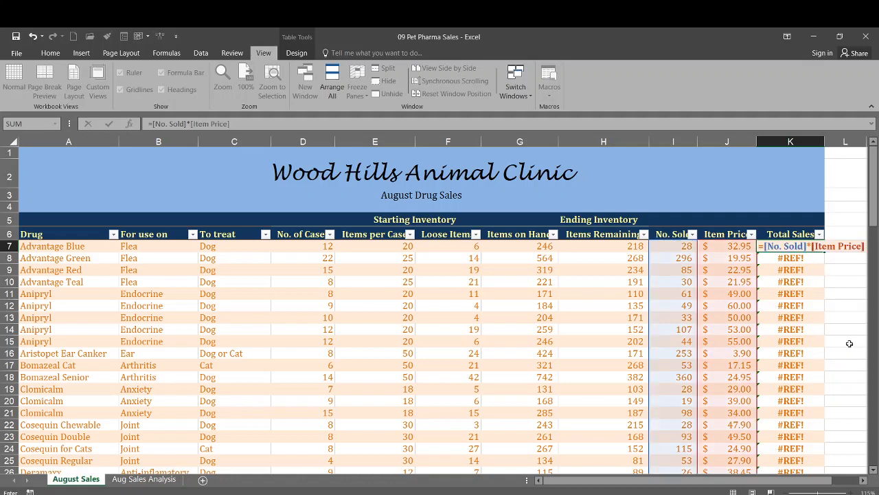
pyautogui.press('Return')
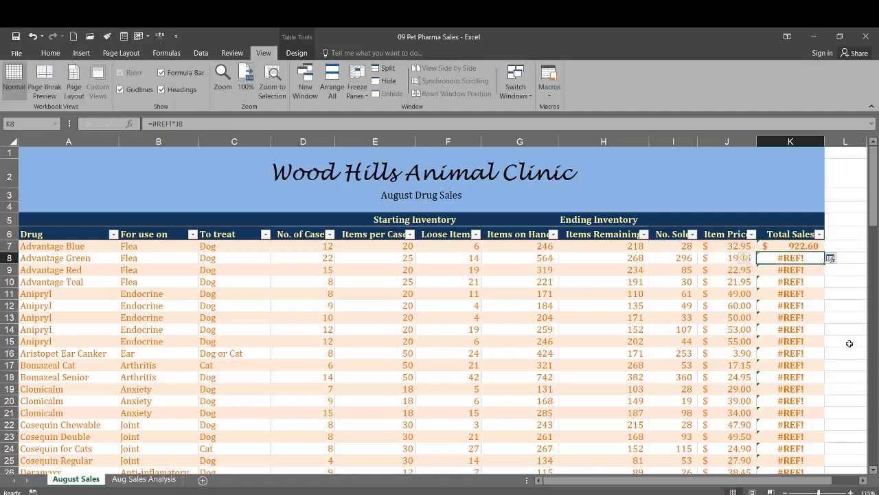
# Step: Examine the Total Sales formulas in the first records of the table, from row 7 to row 14
pyautogui.click(781, 246)
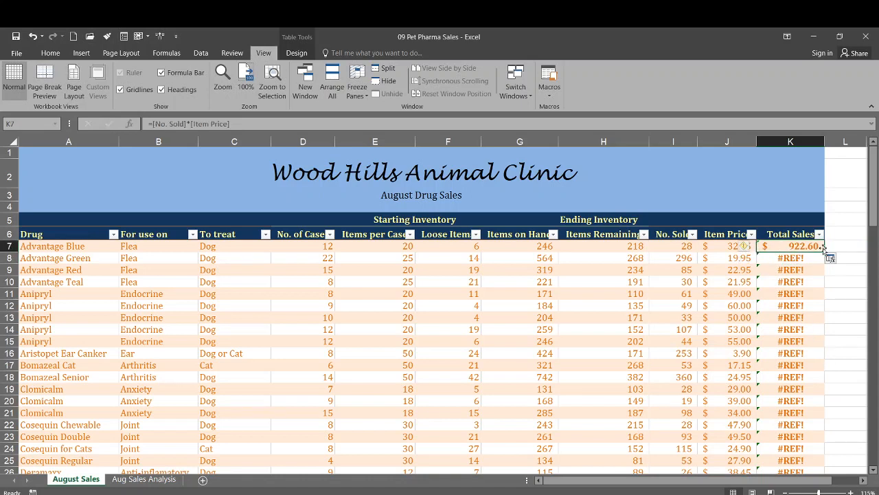
pyautogui.click(792, 267)
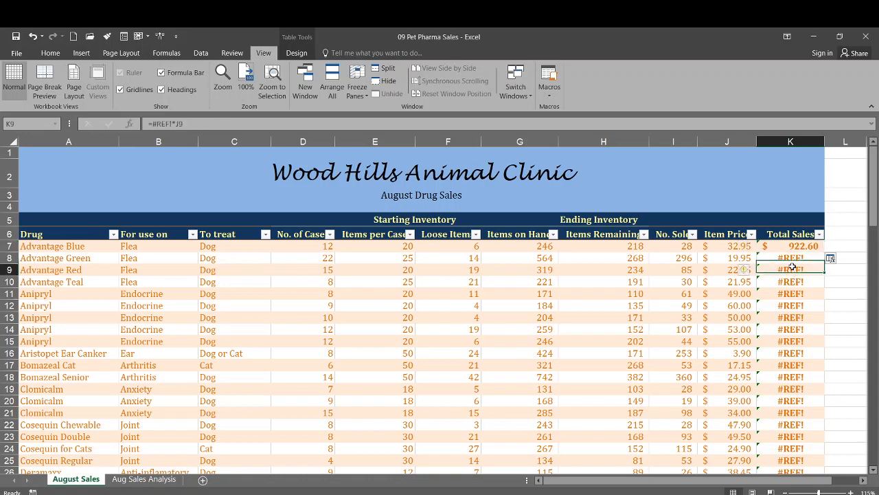
pyautogui.click(792, 282)
pyautogui.click(793, 293)
pyautogui.click(795, 306)
pyautogui.click(796, 317)
pyautogui.click(797, 331)
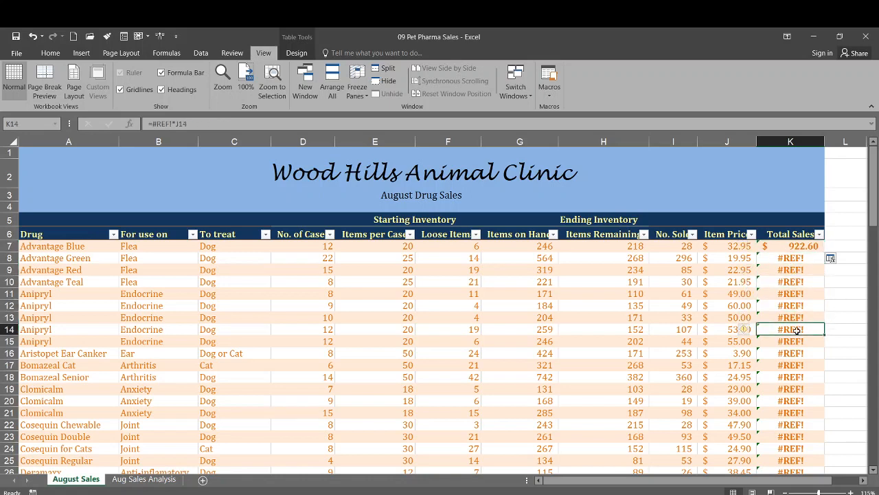
pyautogui.click(794, 293)
pyautogui.click(792, 282)
pyautogui.click(790, 257)
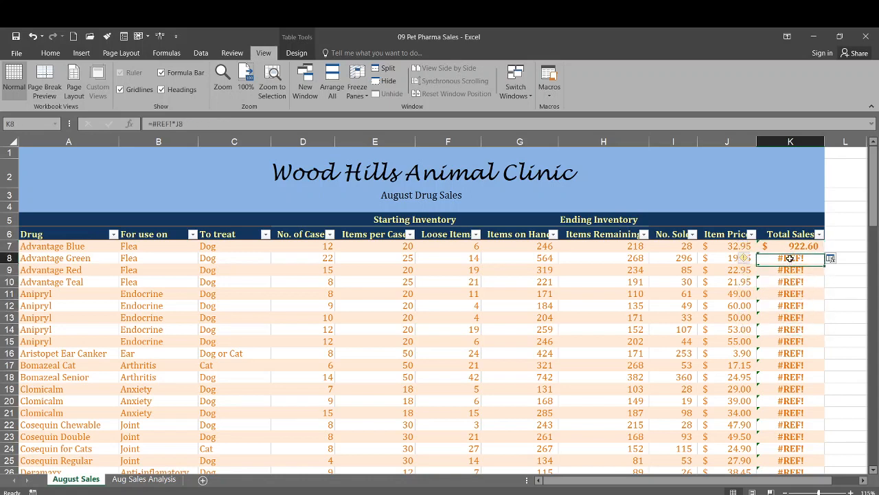
pyautogui.click(790, 270)
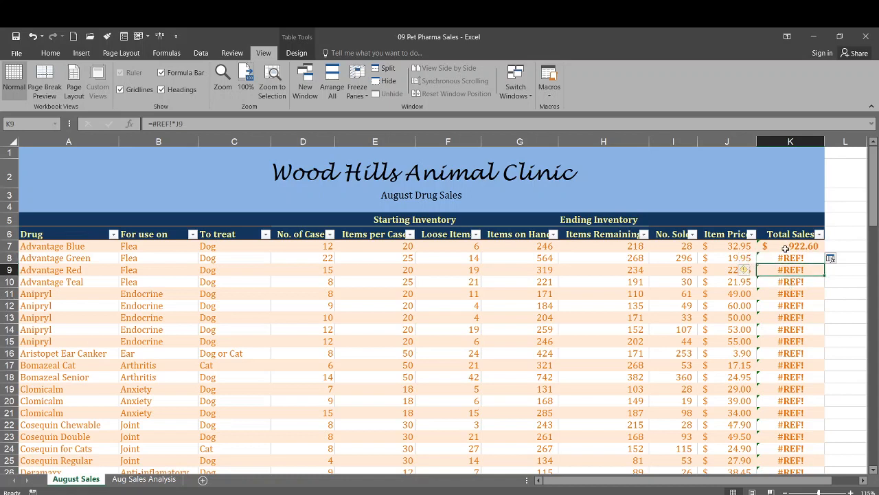
# Step: Fill the Total Sales formula from cell K7 down through the last record in row 94
pyautogui.click(785, 249)
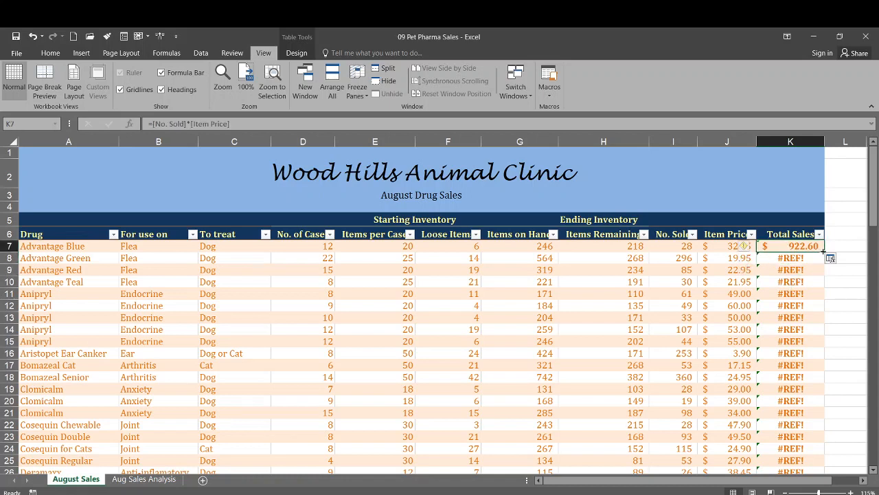
pyautogui.moveTo(823, 252); pyautogui.dragTo(832, 448)
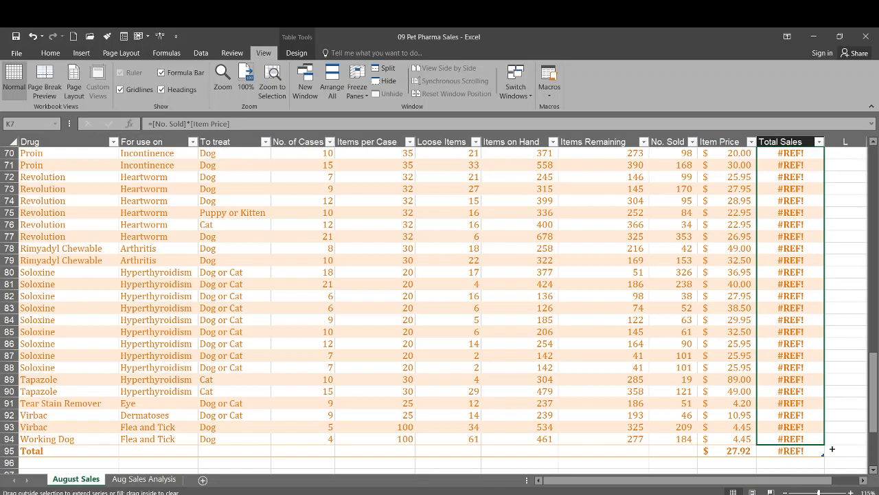
pyautogui.moveTo(831, 449)
pyautogui.mouseDown()
pyautogui.moveTo(826, 431)
pyautogui.moveTo(822, 441)
pyautogui.mouseUp()
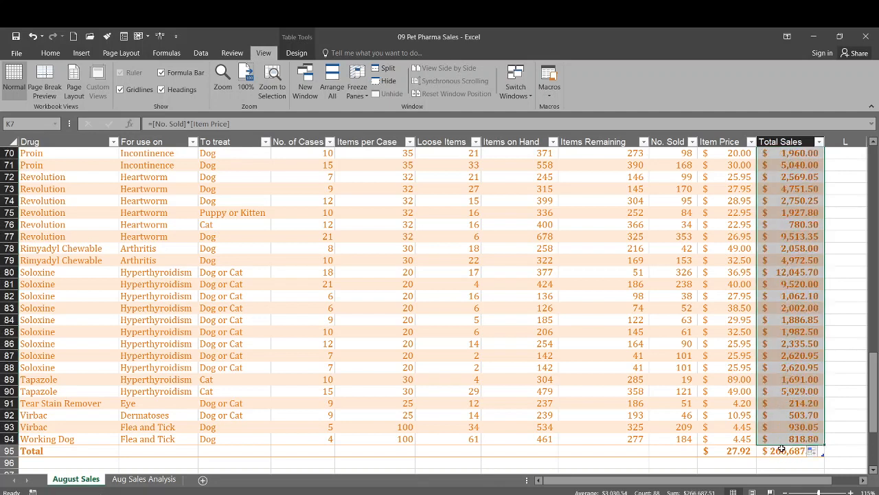
# Step: Begin the formula =[Total Sales]/AVERAGE in cell L7, beside the Total Sales value of the Advantage Blue record
pyautogui.click(789, 416)
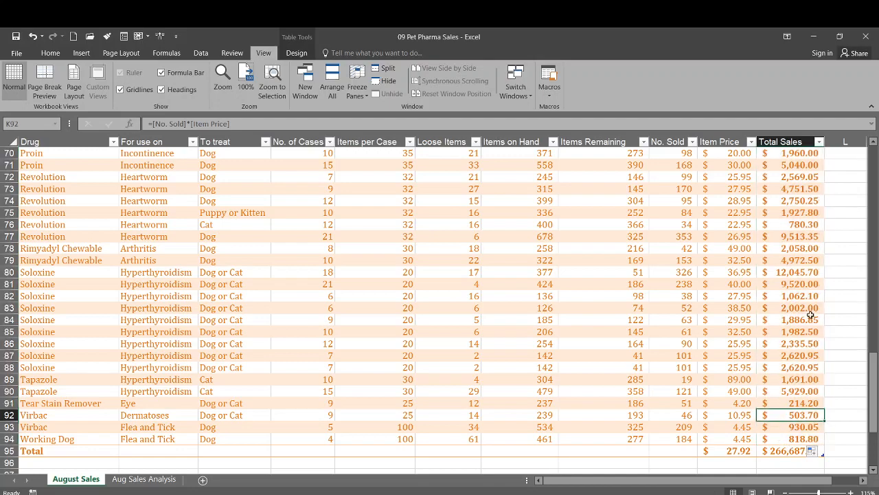
pyautogui.moveTo(873, 408); pyautogui.dragTo(868, 284)
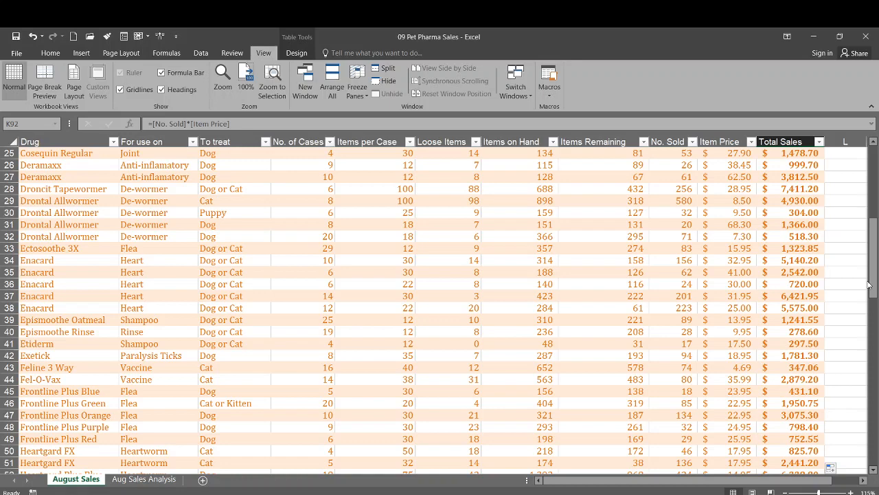
pyautogui.moveTo(871, 287); pyautogui.dragTo(875, 169)
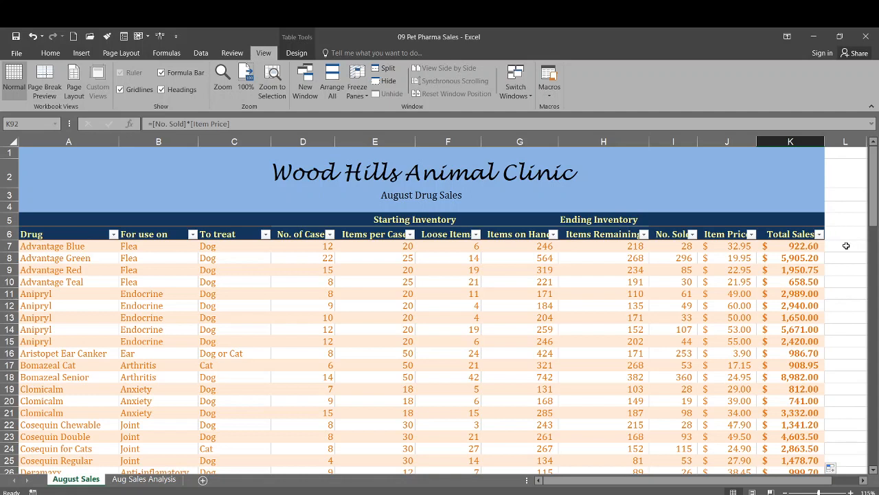
pyautogui.click(846, 245)
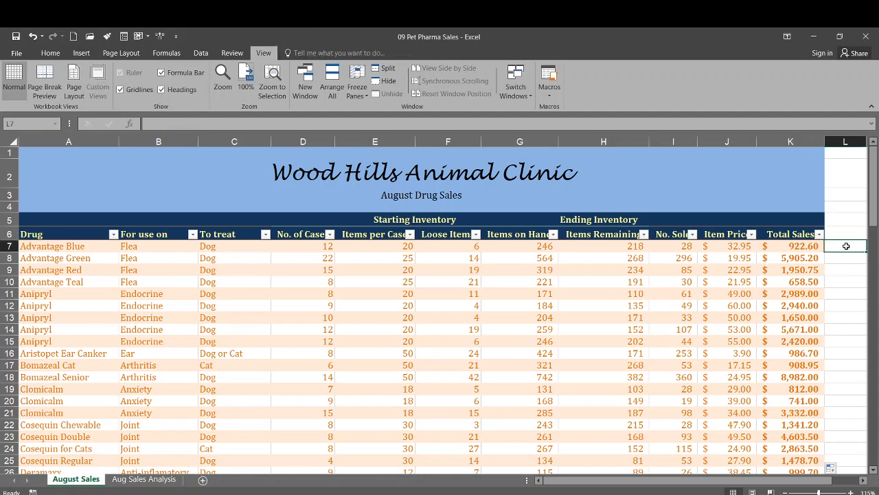
pyautogui.write('=')
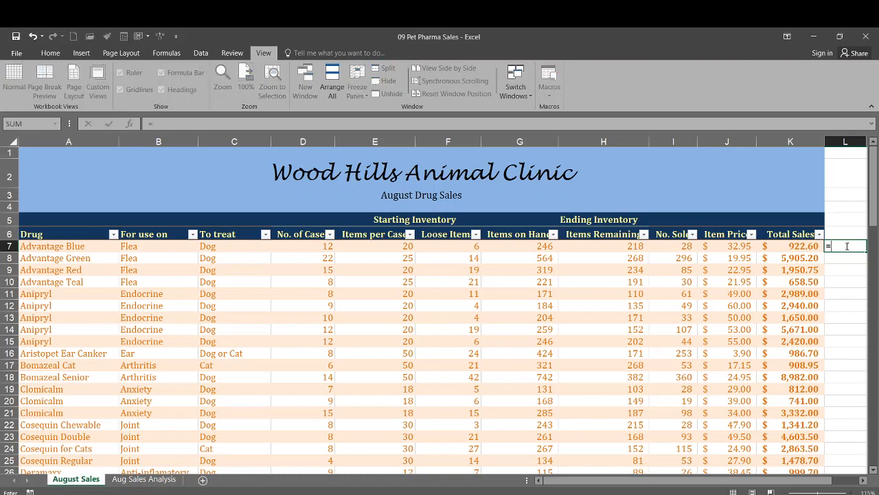
pyautogui.write('[Total Sales')
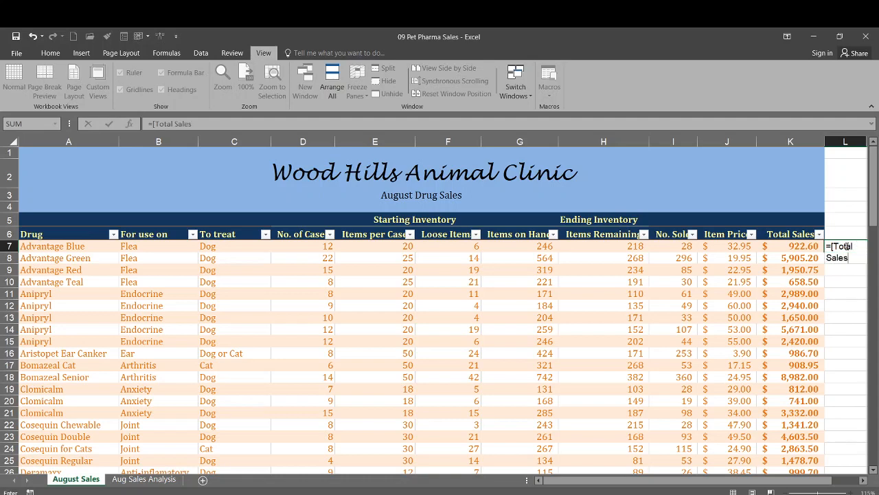
pyautogui.write(']')
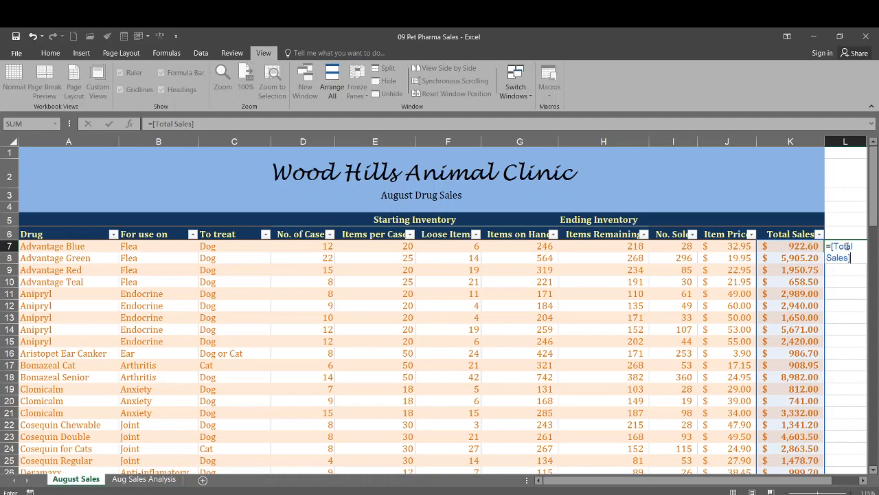
pyautogui.write('/Aver')
pyautogui.press('BackSpace')
pyautogui.press('BackSpace')
pyautogui.press('BackSpace')
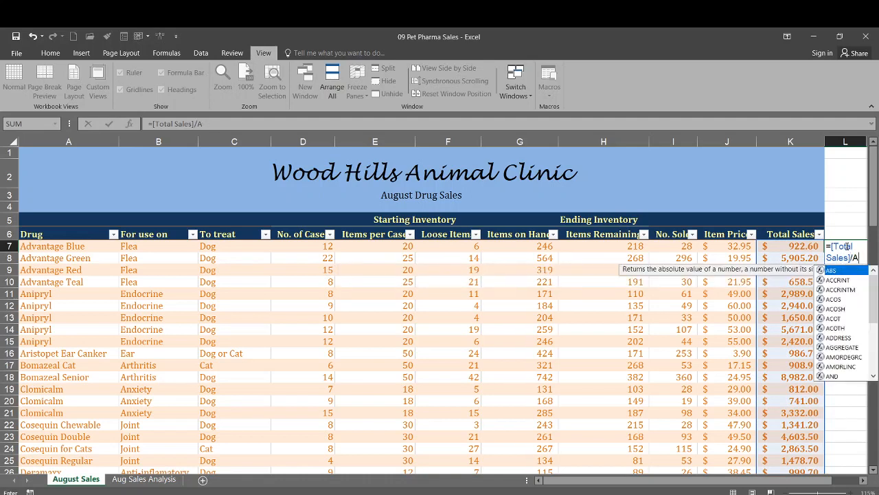
pyautogui.press('Escape')
pyautogui.write('VERAGE')
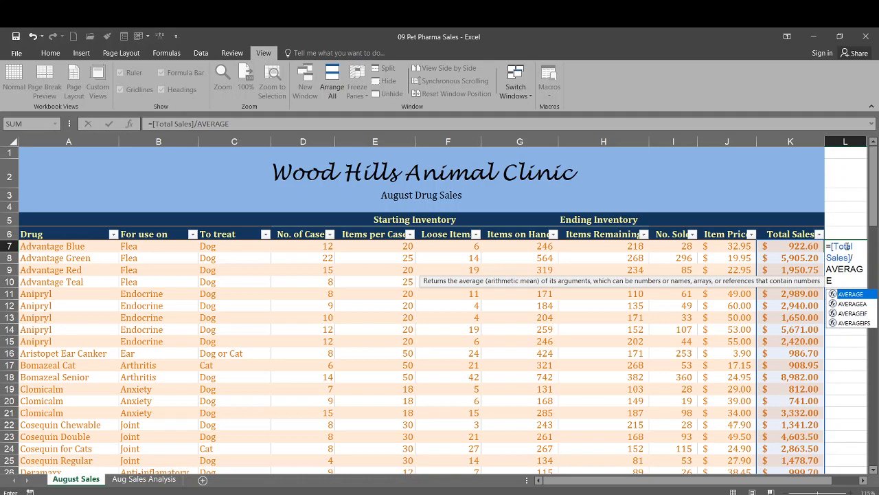
pyautogui.write('9')
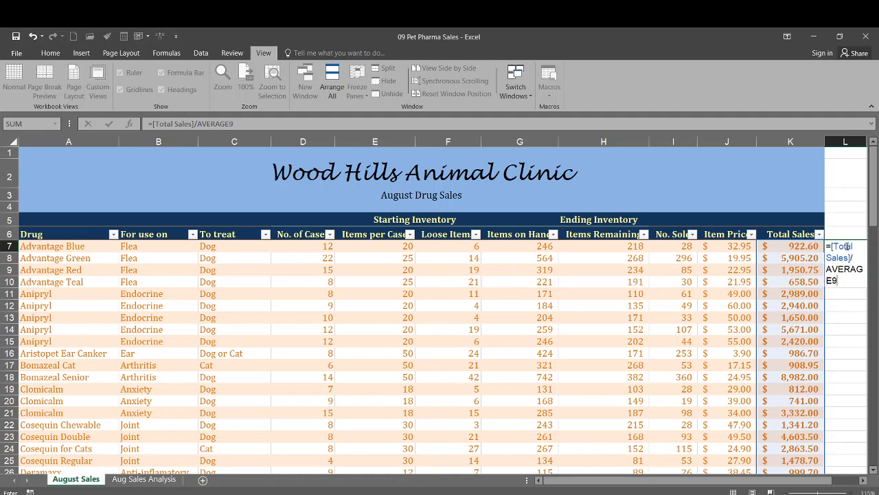
pyautogui.write('(TOTA')
pyautogui.press('BackSpace')
pyautogui.press('BackSpace')
pyautogui.press('BackSpace')
pyautogui.press('BackSpace')
pyautogui.write('T')
pyautogui.press('BackSpace')
pyautogui.press('BackSpace')
pyautogui.press('BackSpace')
pyautogui.press('BackSpace')
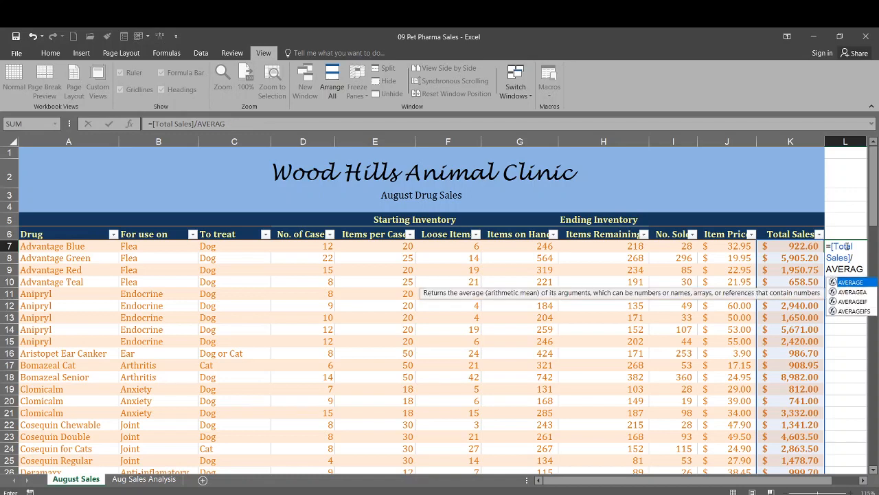
# Step: Complete the formula in cell L7 as =[Total Sales]/AVERAG([Total Sales])
pyautogui.write('(')
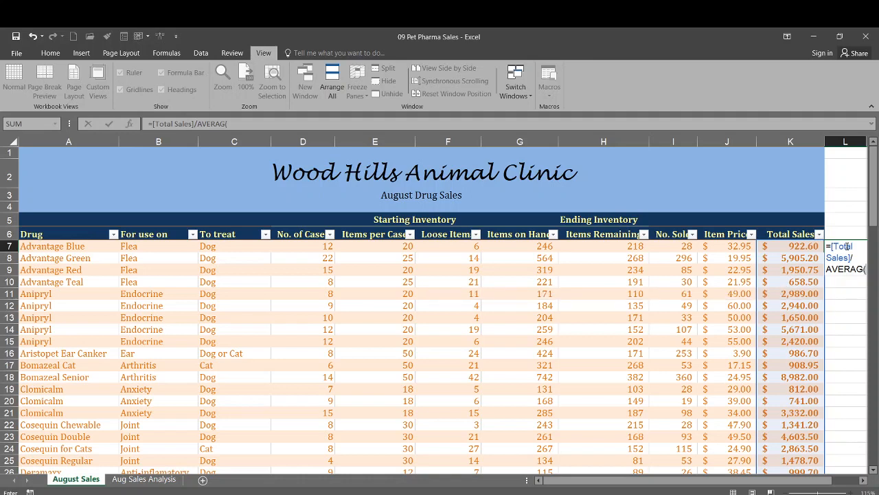
pyautogui.write('[Total Sales')
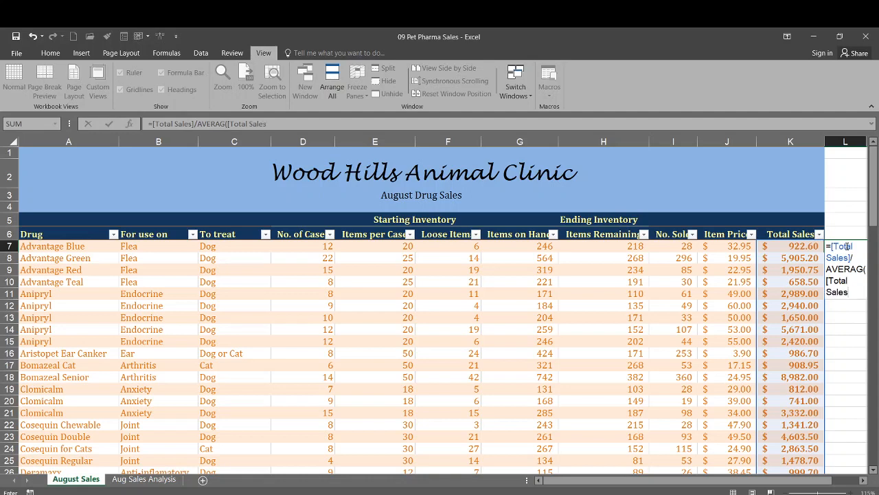
pyautogui.write(']')
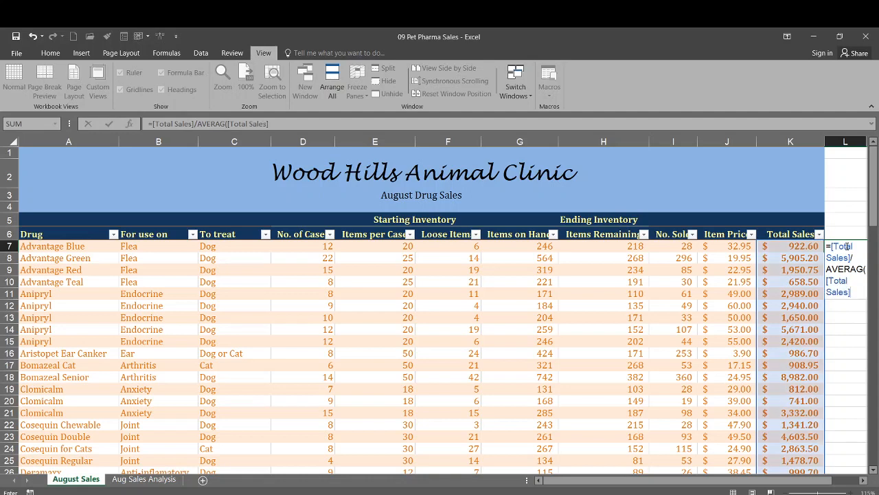
pyautogui.write(')')
pyautogui.press('Return')
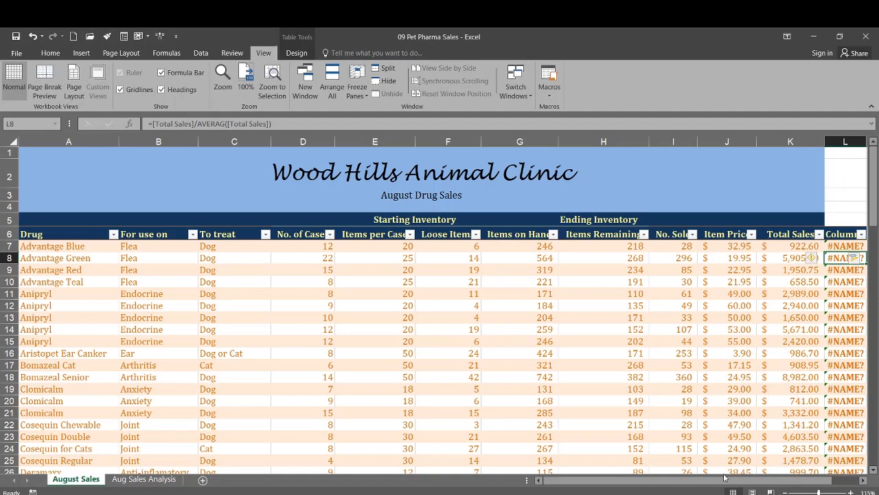
# Step: Rename the header of the new column beside Total Sales as "% of Avg."
pyautogui.moveTo(709, 482); pyautogui.dragTo(740, 486)
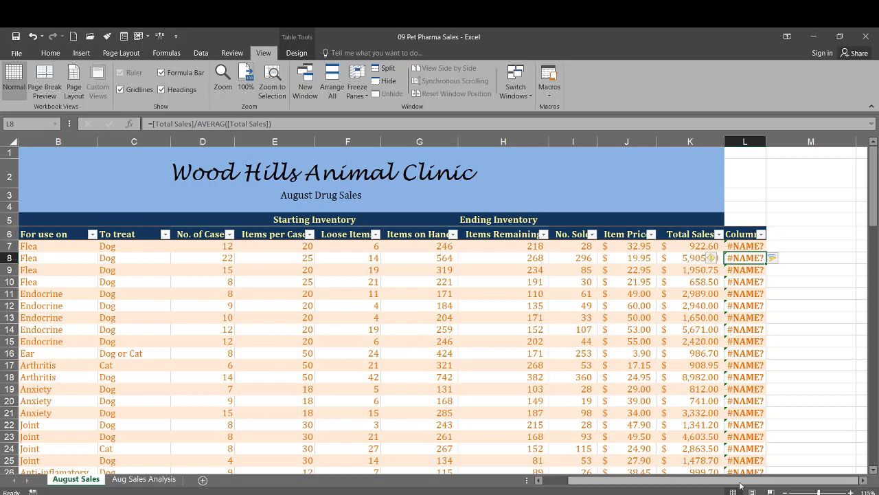
pyautogui.click(744, 233)
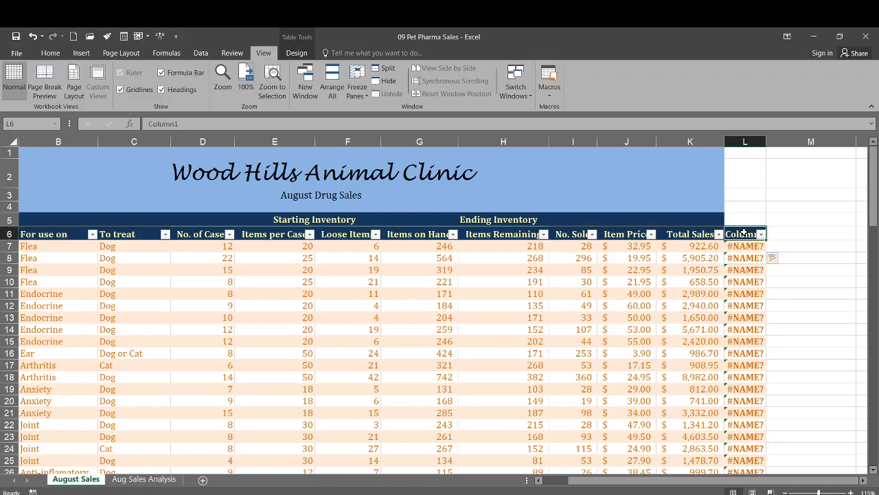
pyautogui.write('%')
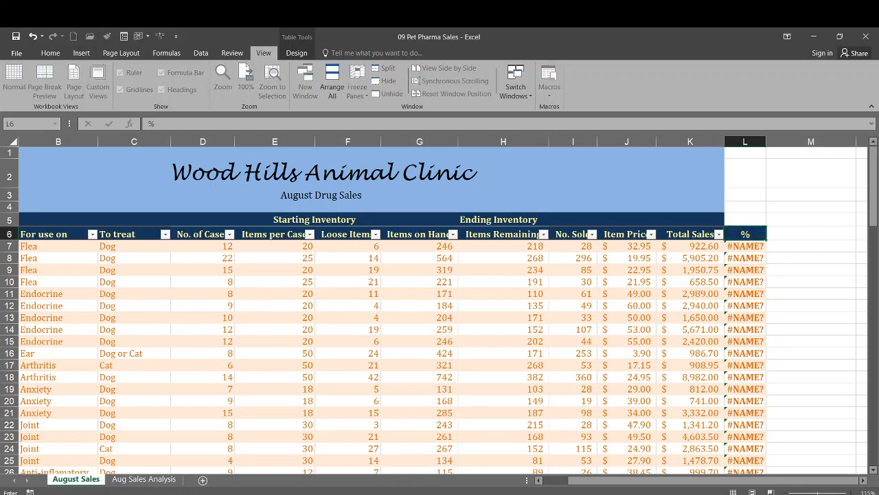
pyautogui.write(' of Avg.')
pyautogui.press('Return')
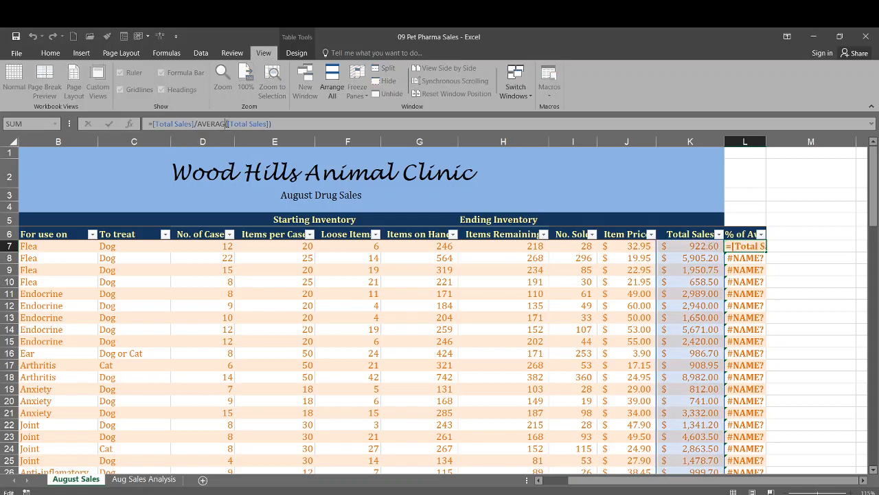
# Step: Correct the function name in the first % of Avg. cell so the formula reads =[Total Sales]/AVERAGE([Total Sales])
pyautogui.click(226, 124)
pyautogui.write('e')
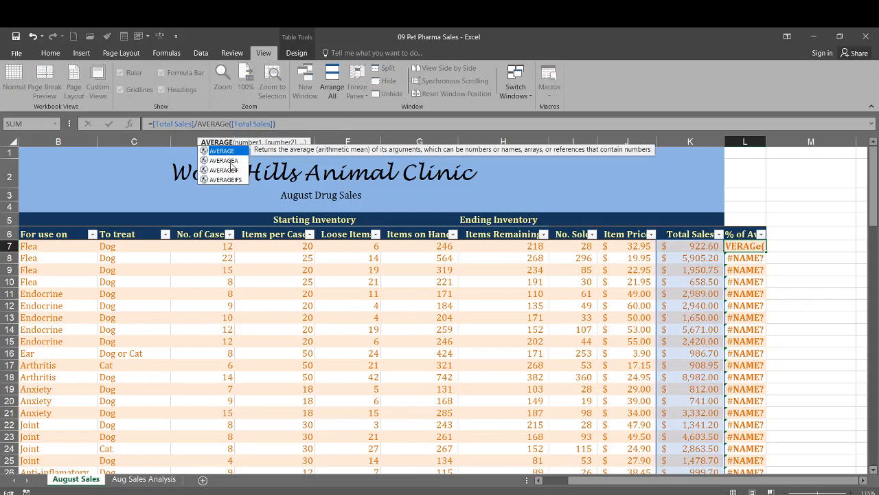
pyautogui.press('BackSpace')
pyautogui.write('E')
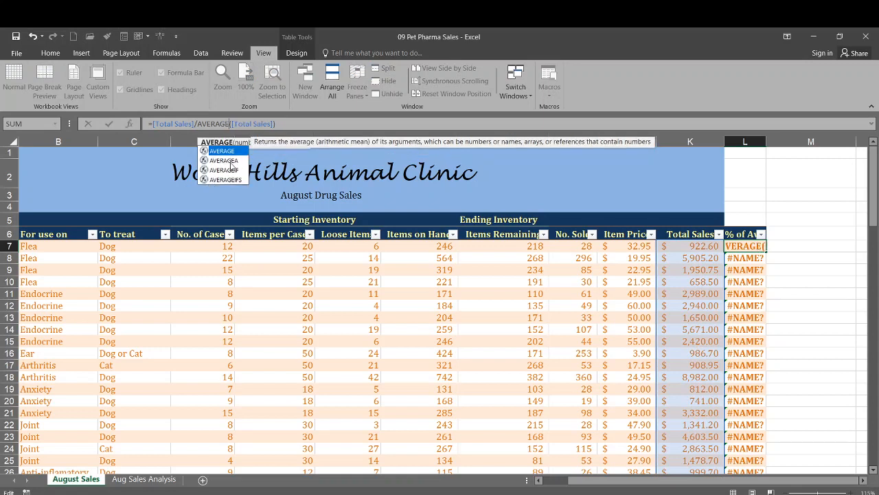
pyautogui.click(289, 124)
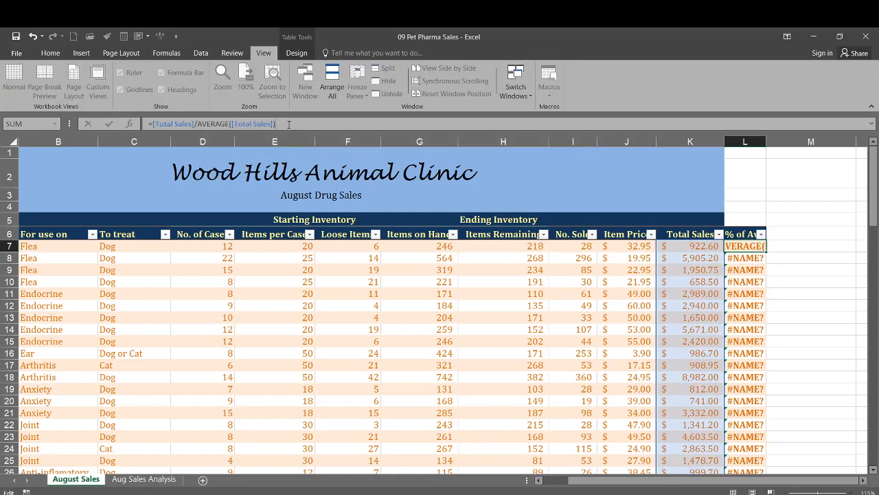
pyautogui.press('Return')
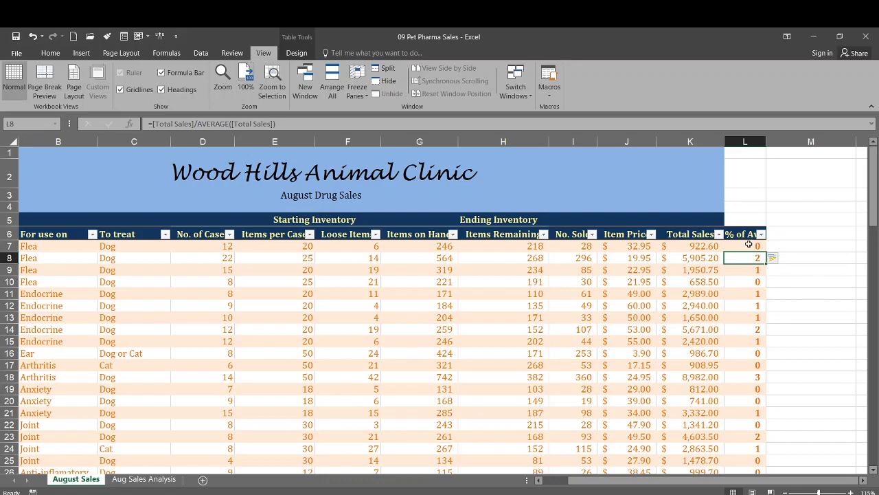
# Step: Format the % of Avg. values from L7 through L94 as percentages
pyautogui.moveTo(747, 244); pyautogui.dragTo(741, 426)
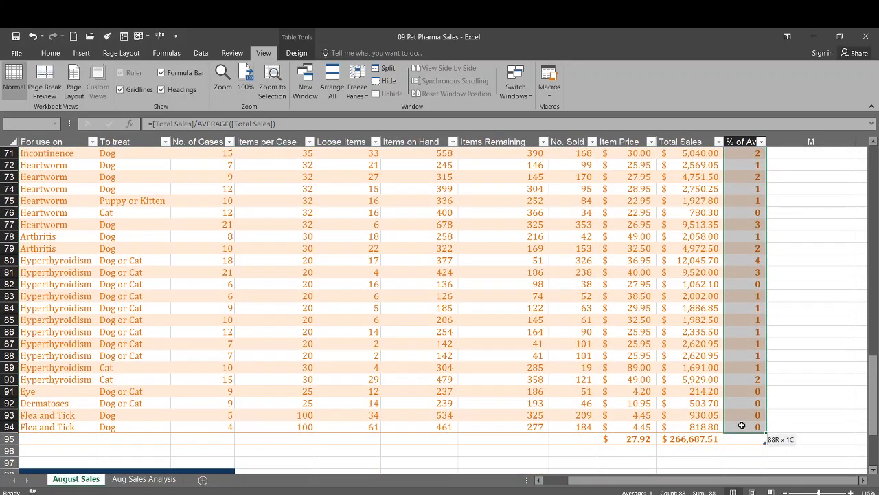
pyautogui.moveTo(741, 425); pyautogui.dragTo(742, 426)
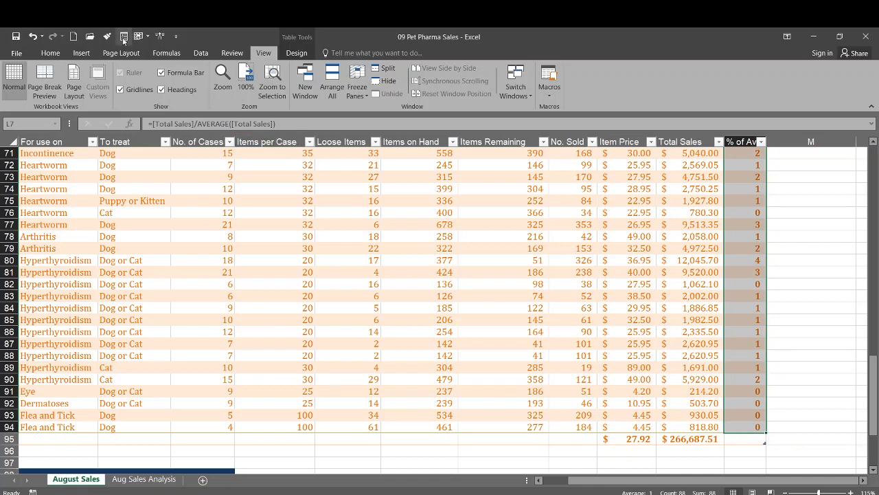
pyautogui.click(58, 54)
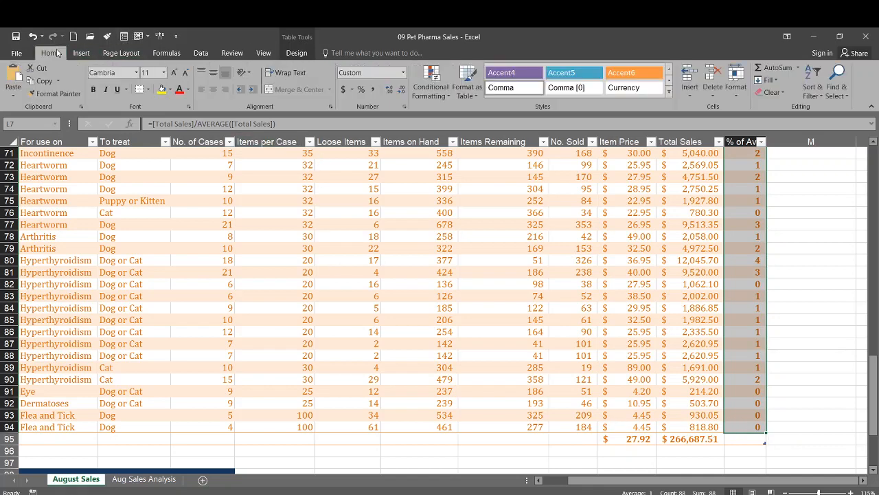
pyautogui.click(359, 92)
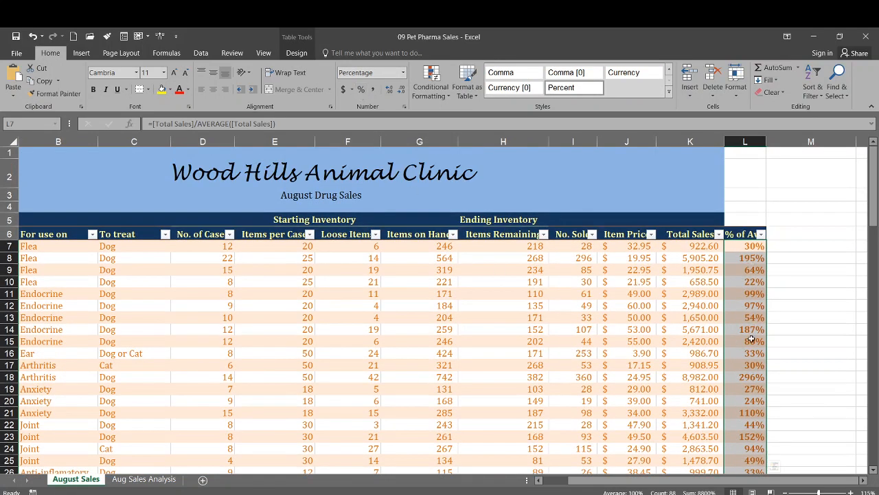
# Step: Delete the % of Avg. column from the table
pyautogui.scroll(-3, 749, 318)
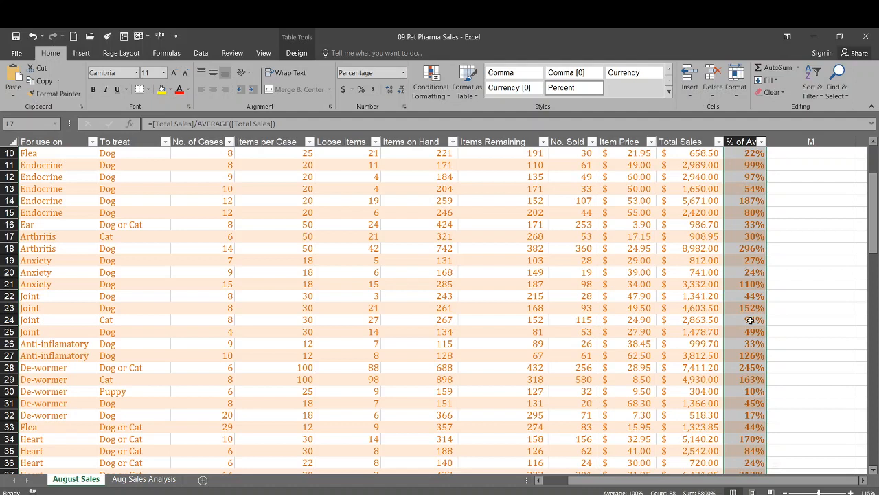
pyautogui.click(743, 176)
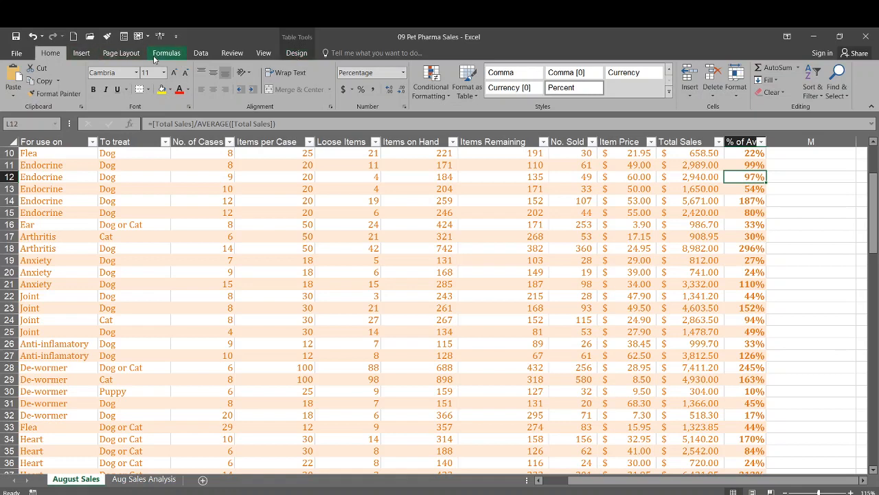
pyautogui.click(303, 55)
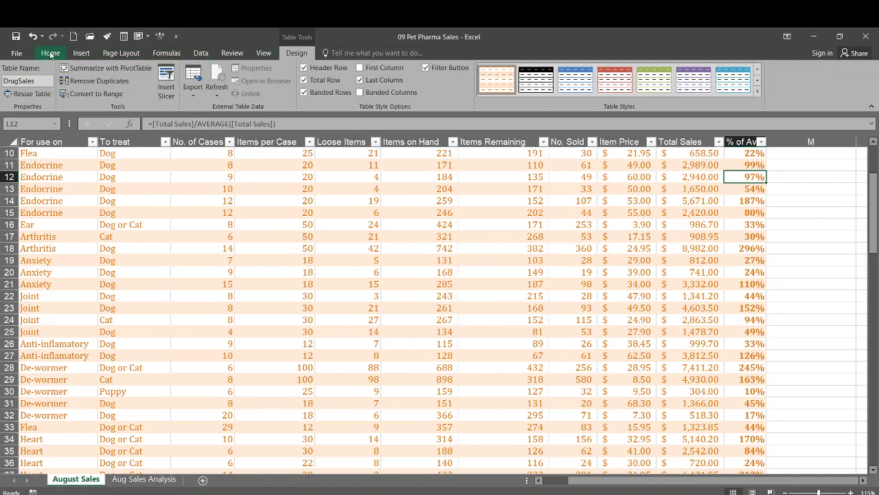
pyautogui.click(50, 54)
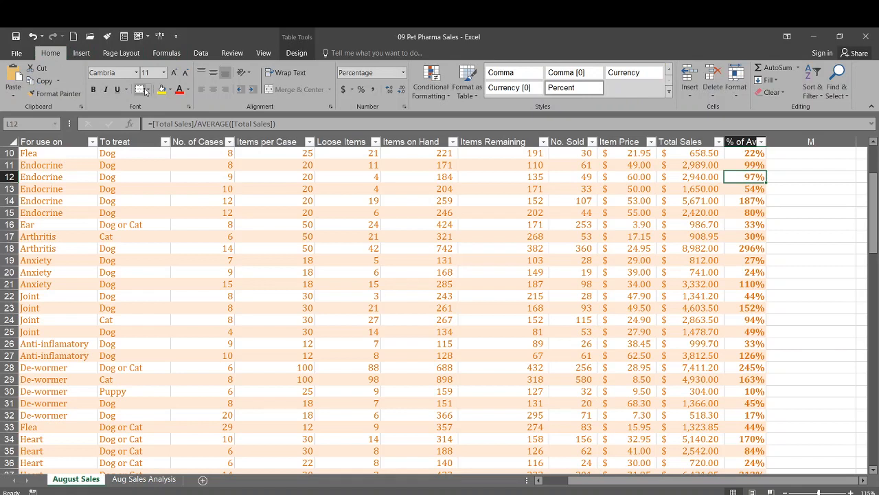
pyautogui.click(718, 100)
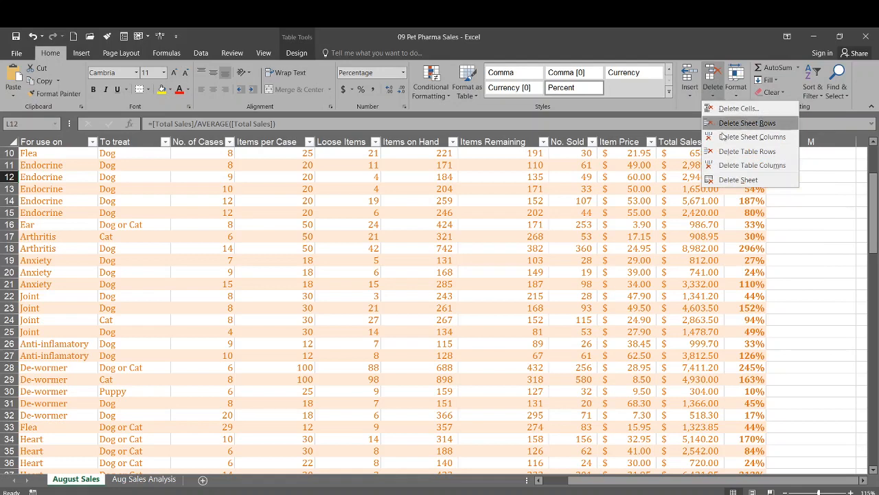
pyautogui.click(724, 166)
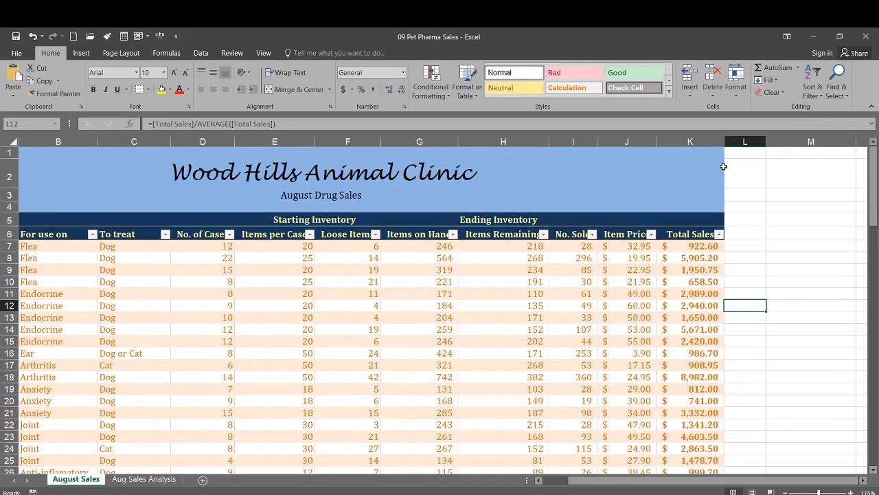